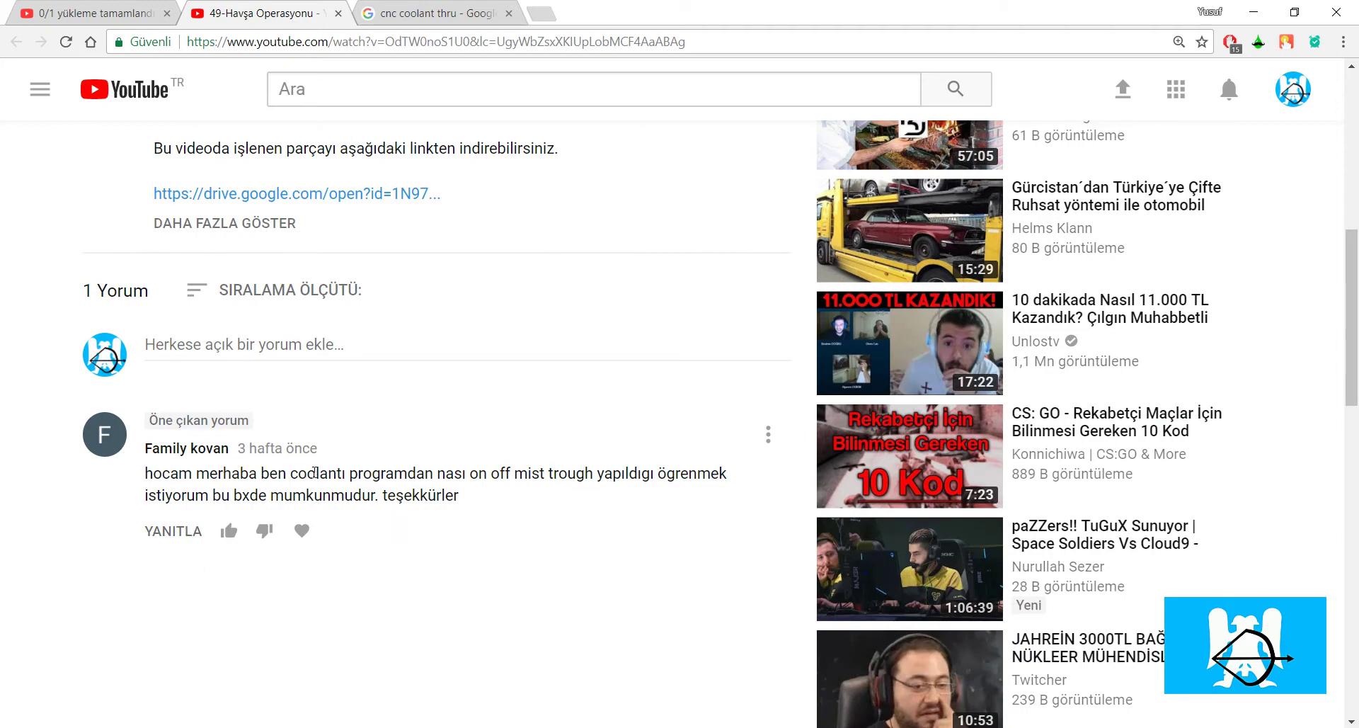
- Read the viewer's coolant on/off, mist and through question under the 49-Havşa Operasyonu video, and close the coolant search page
{"action": "left_click_drag", "start_coordinate": [344, 474], "coordinate": [444, 474]}
{"action": "left_click", "coordinate": [463, 483]}
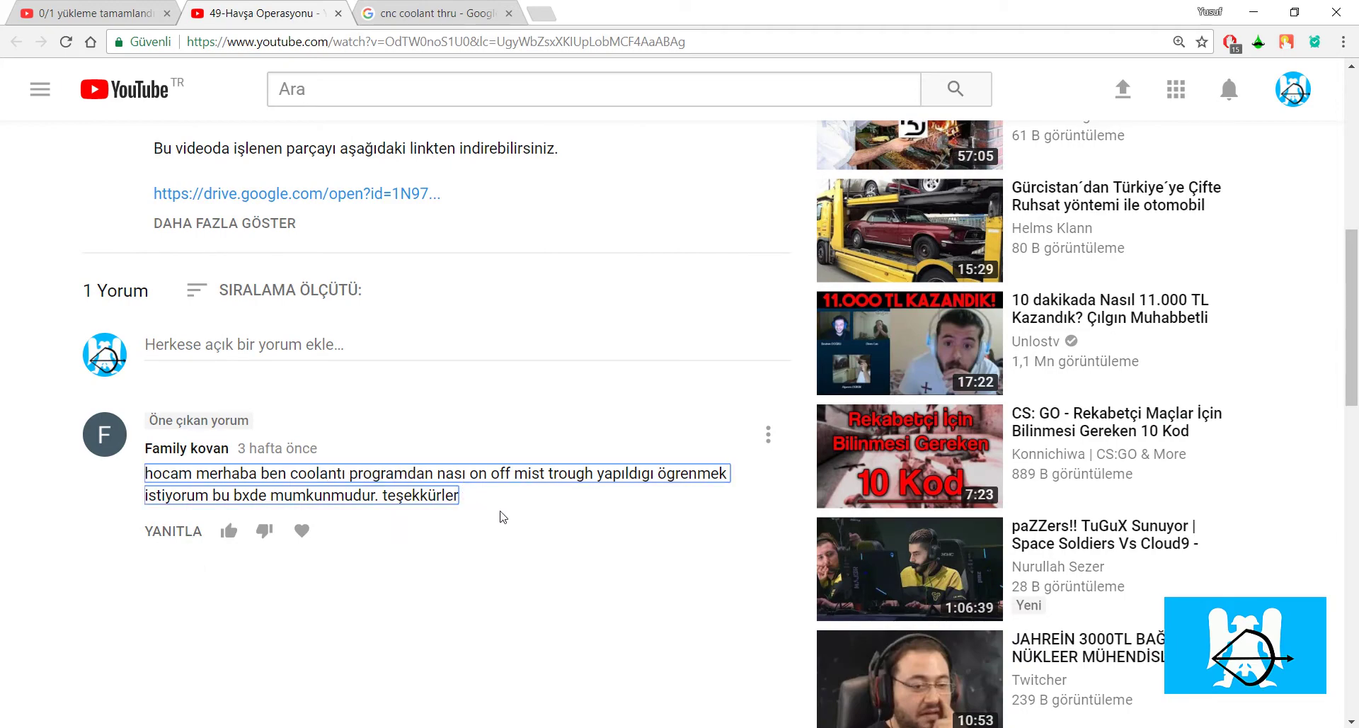
{"action": "scroll", "coordinate": [499, 520], "scroll_direction": "up", "scroll_amount": 6}
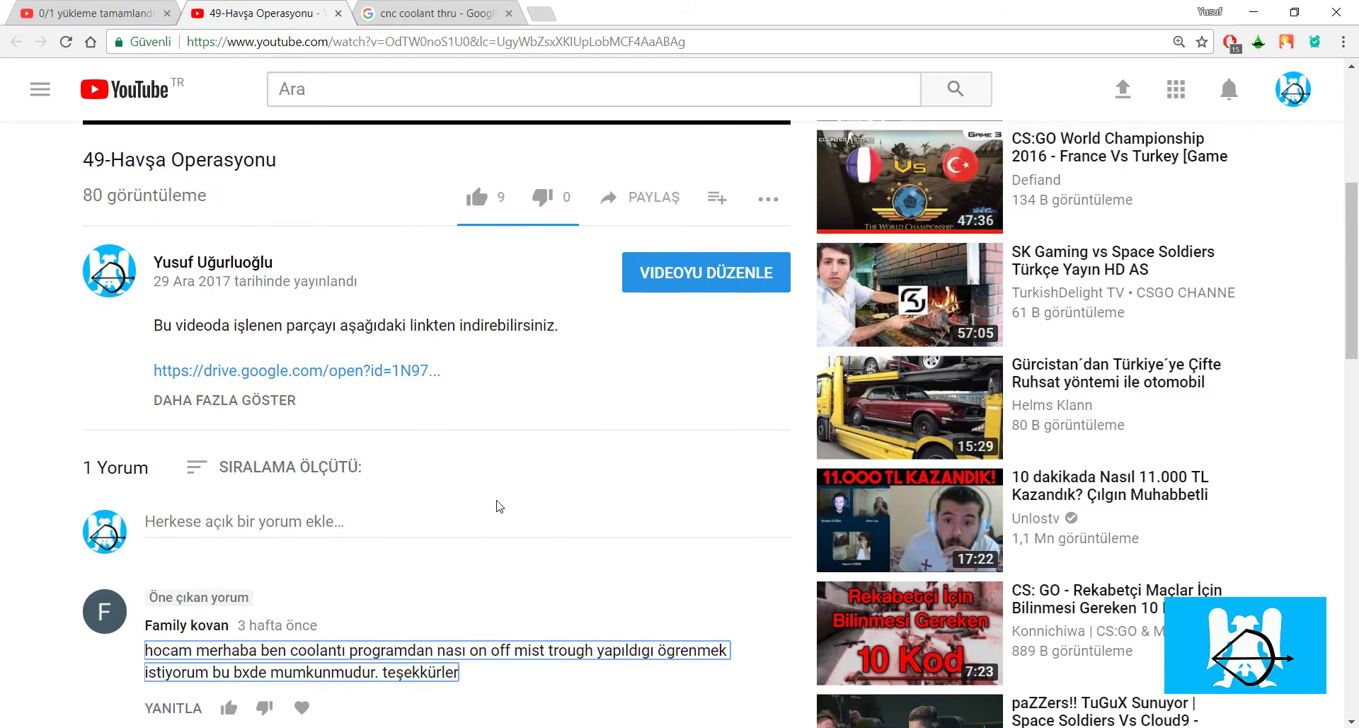
{"action": "scroll", "coordinate": [500, 506], "scroll_direction": "down", "scroll_amount": 6}
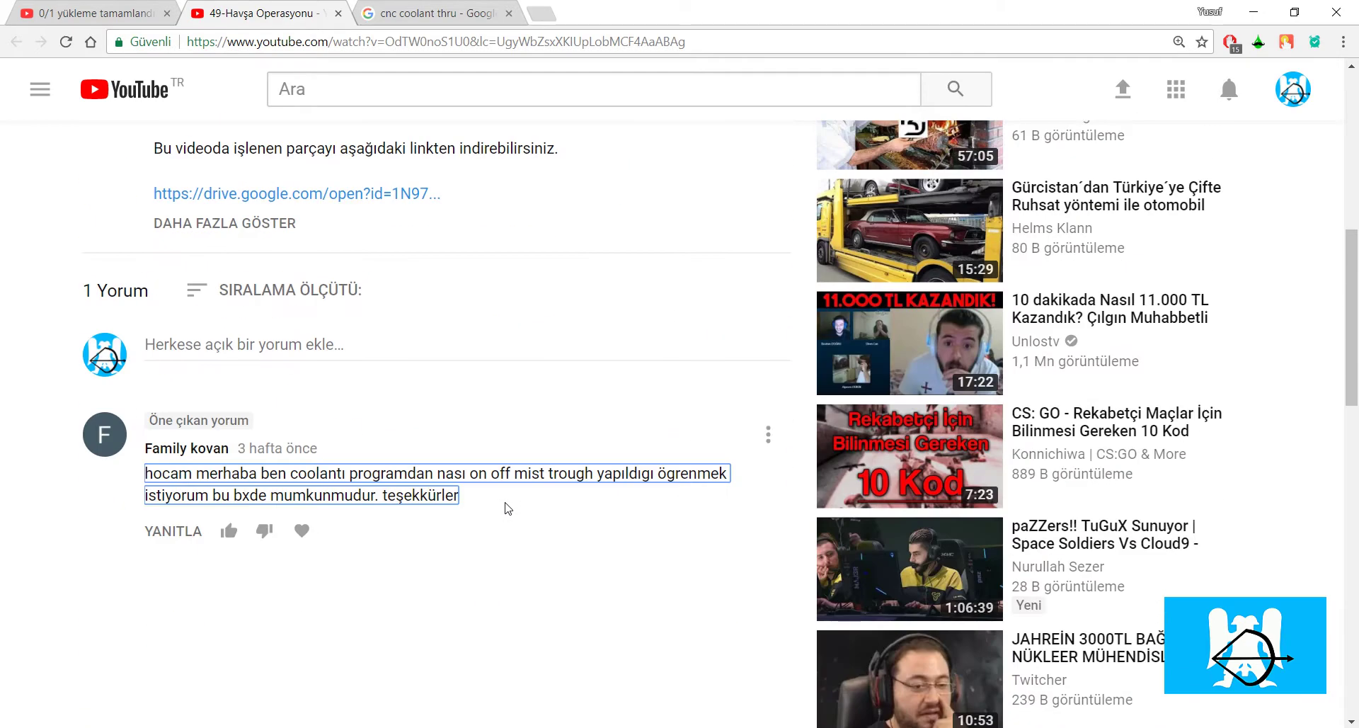
{"action": "scroll", "coordinate": [564, 479], "scroll_direction": "up", "scroll_amount": 1}
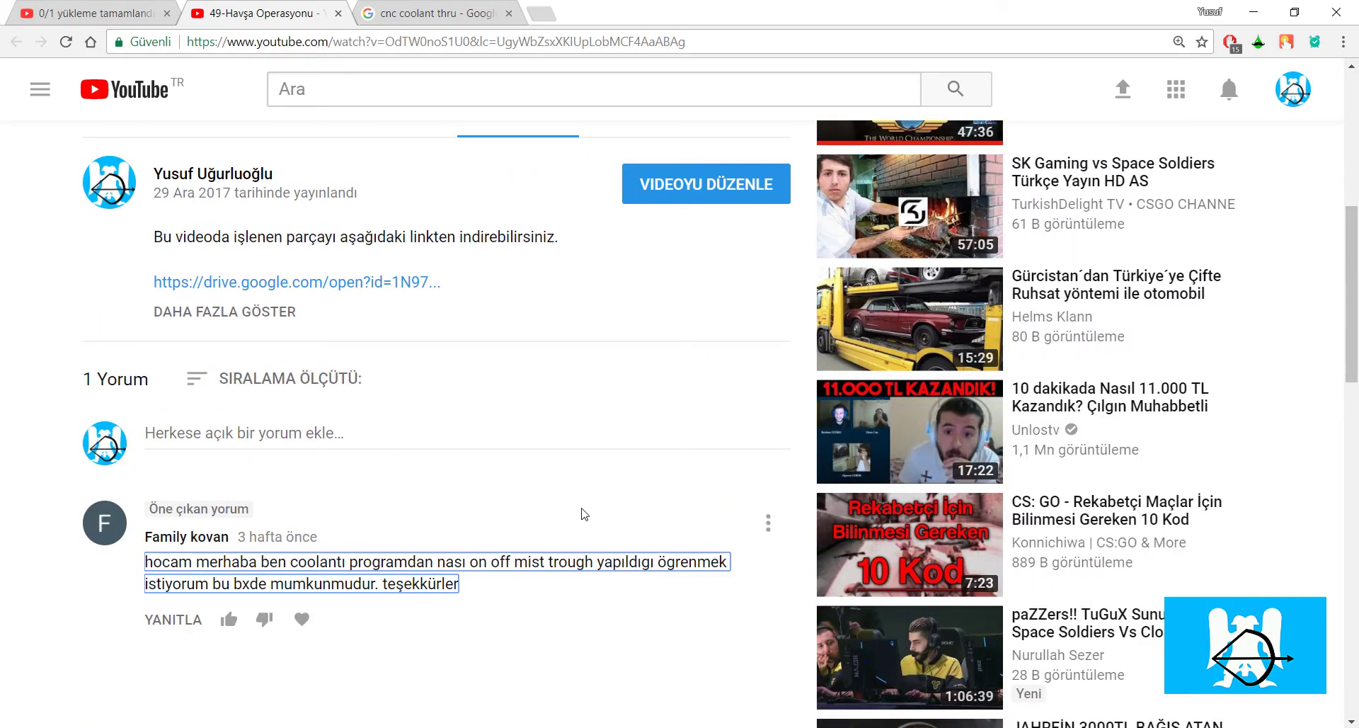
{"action": "scroll", "coordinate": [566, 528], "scroll_direction": "up", "scroll_amount": 6}
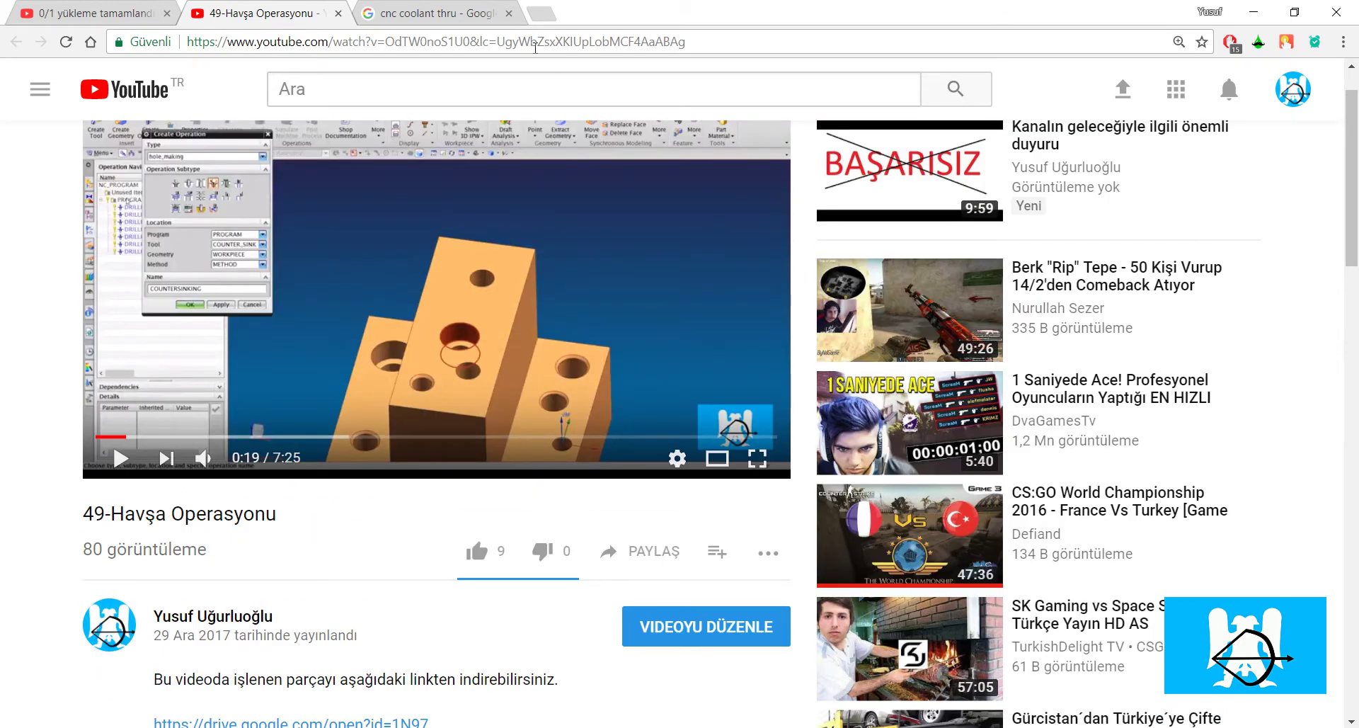
{"action": "left_click", "coordinate": [508, 13]}
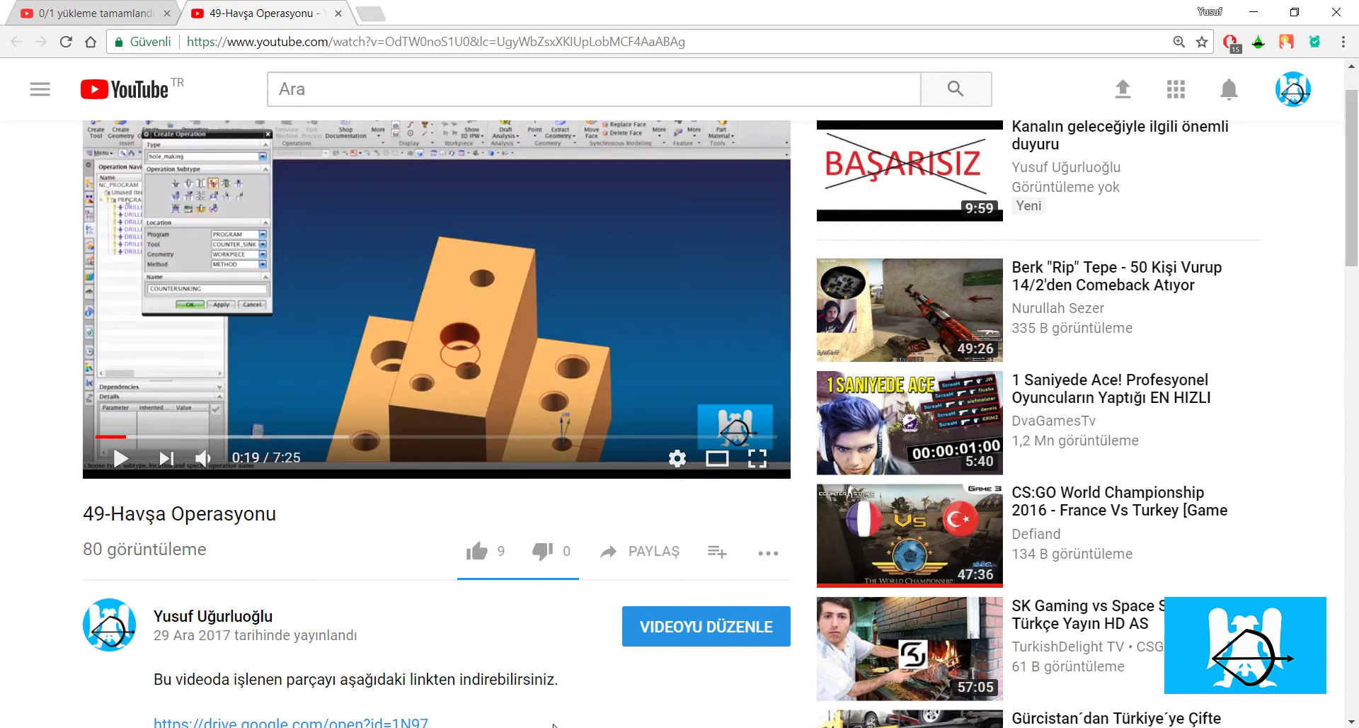
- Switch to NX/Post Builder and examine the words in the generic post's Linear Move event, including the M08 coolant word
{"action": "key", "text": "alt+Tab"}
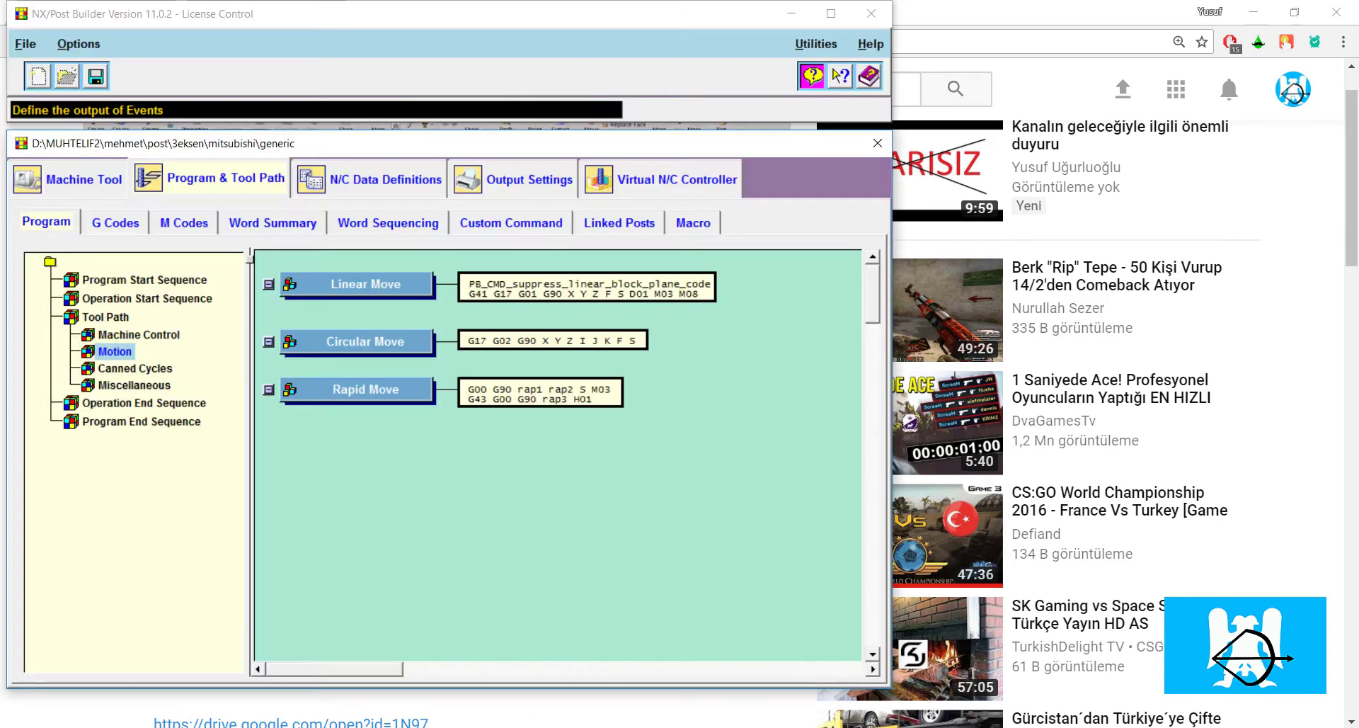
{"action": "left_click", "coordinate": [391, 293]}
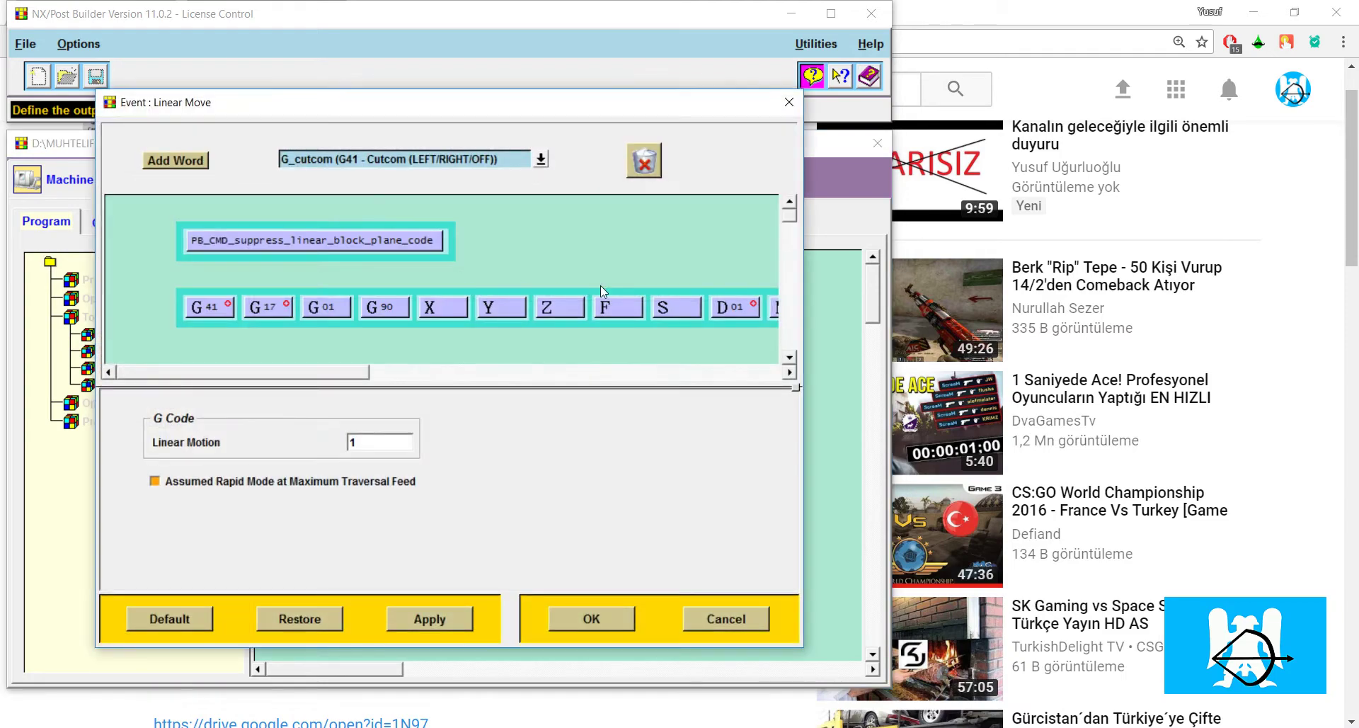
{"action": "left_click_drag", "start_coordinate": [353, 375], "coordinate": [487, 368]}
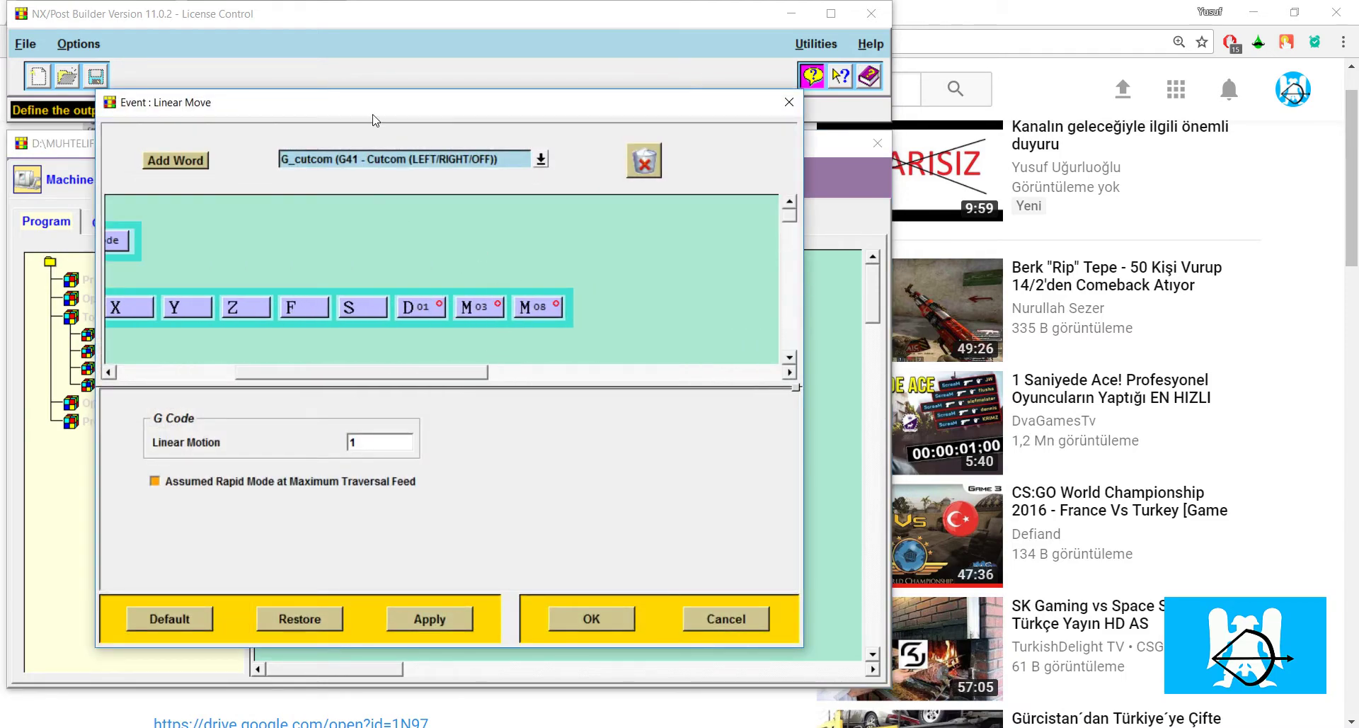
{"action": "left_click", "coordinate": [789, 102]}
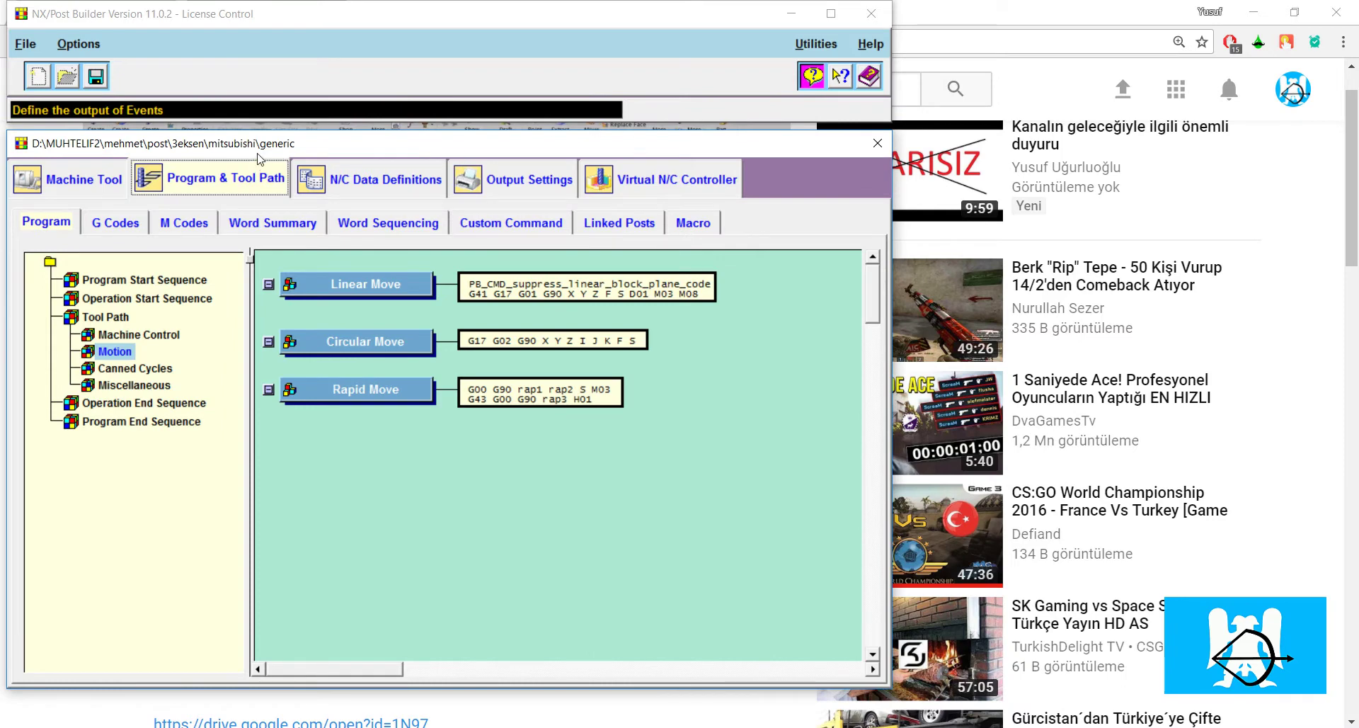
- Close the generic post and view the creation form for a new post processor without creating one
{"action": "left_click", "coordinate": [877, 143]}
{"action": "left_click", "coordinate": [700, 440]}
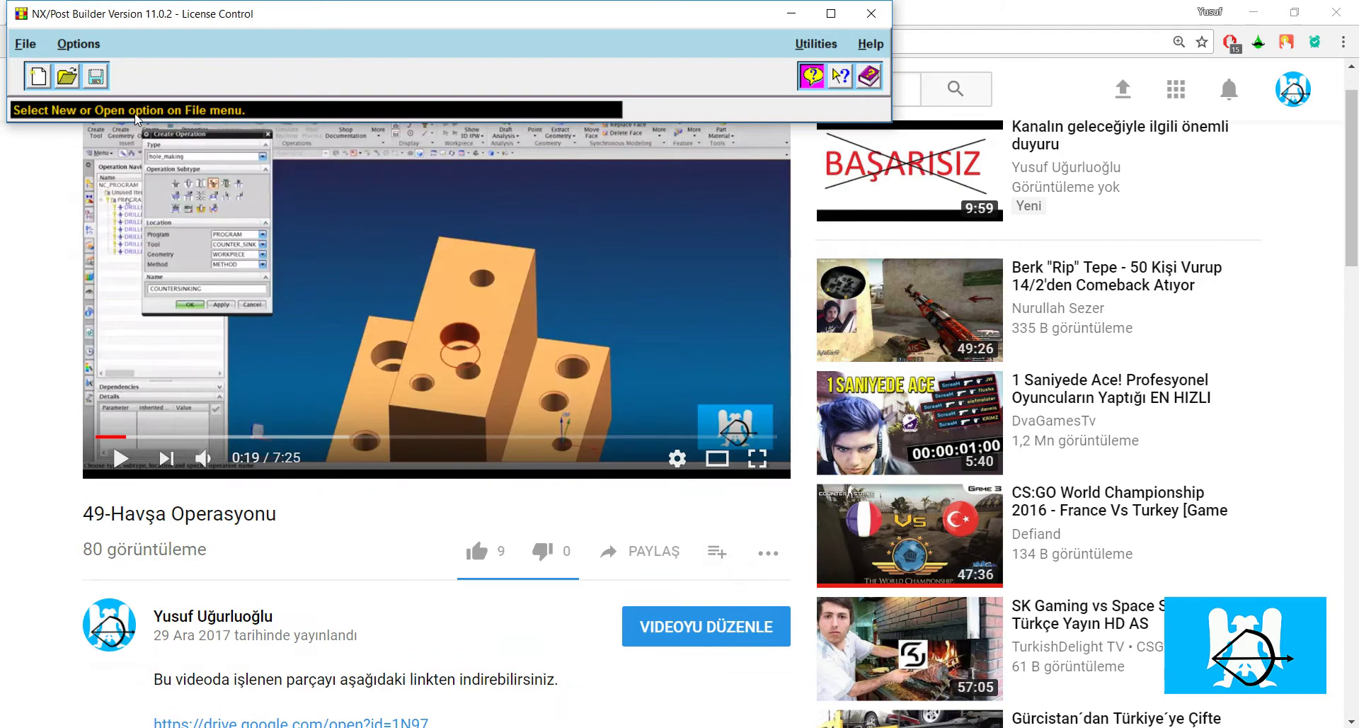
{"action": "left_click", "coordinate": [39, 76]}
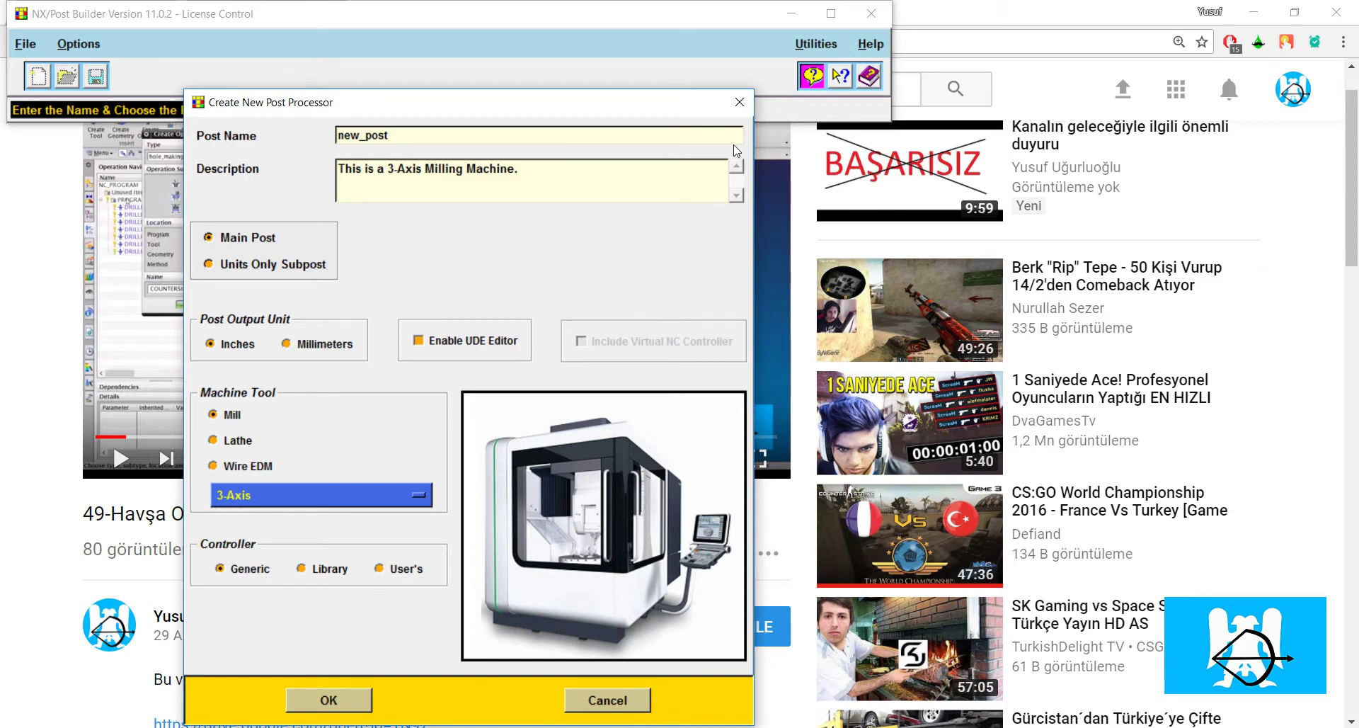
{"action": "left_click", "coordinate": [739, 102]}
- Reopen the generic mitsubishi post and display the Motion events of its tool path
{"action": "left_click", "coordinate": [67, 76]}
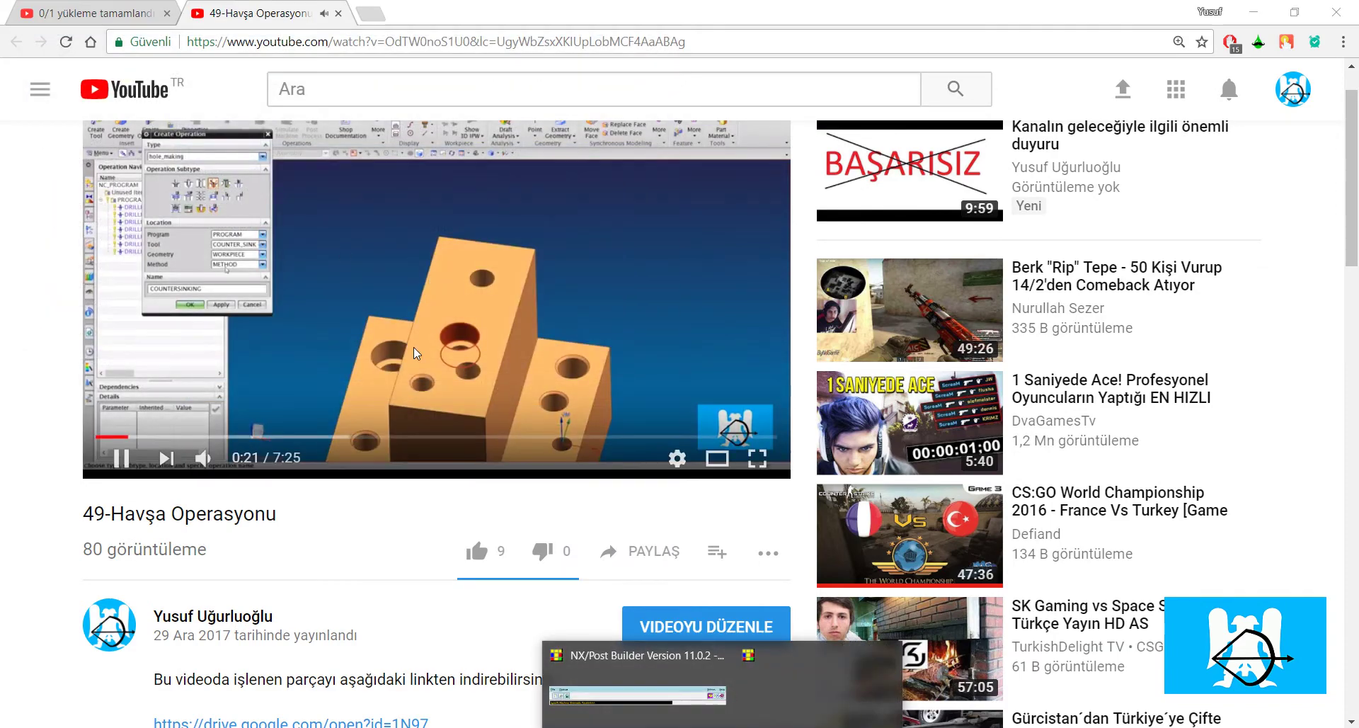
{"action": "key", "text": "space"}
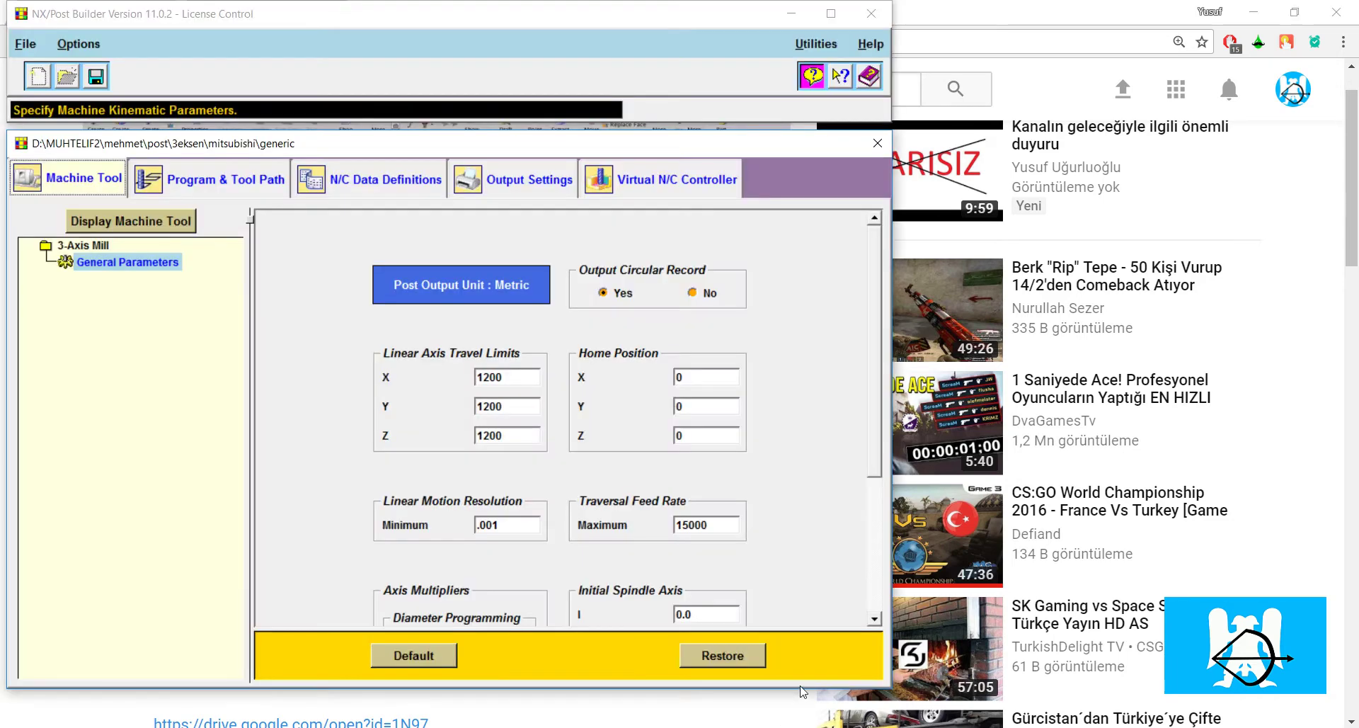
{"action": "left_click", "coordinate": [249, 182]}
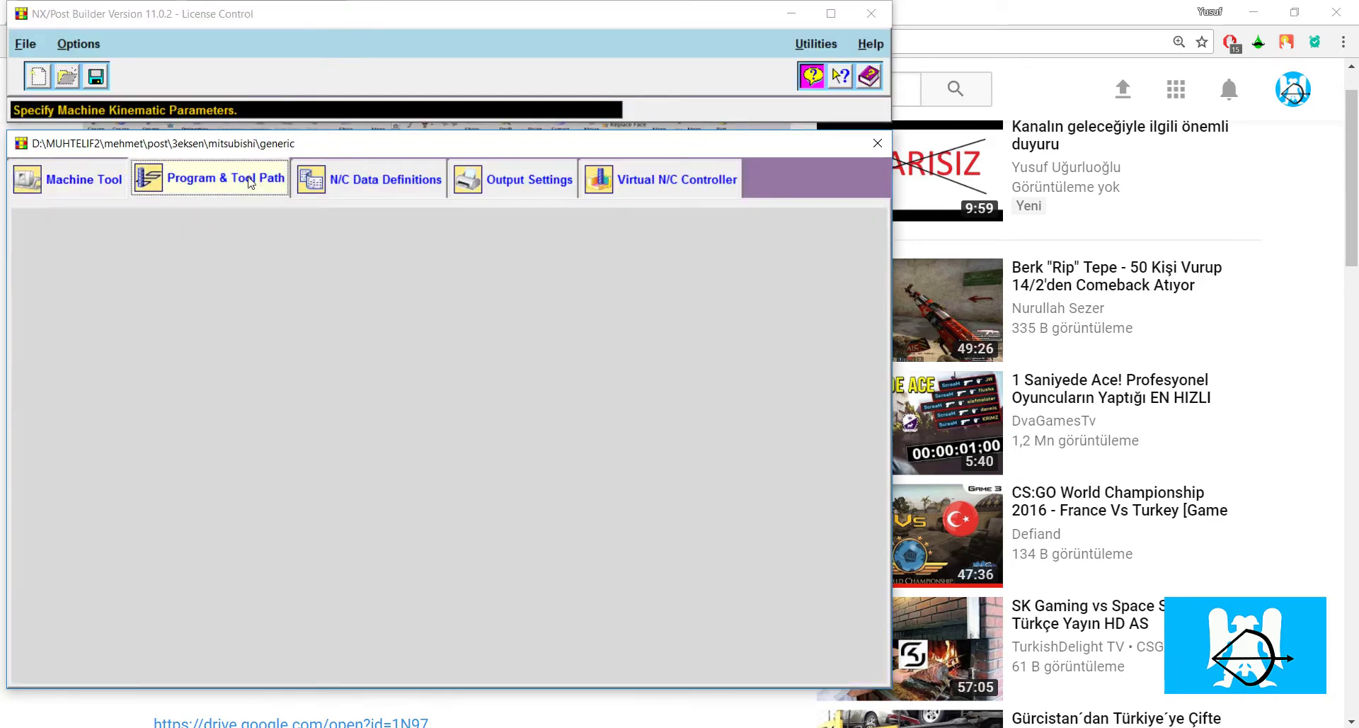
{"action": "left_click", "coordinate": [124, 356]}
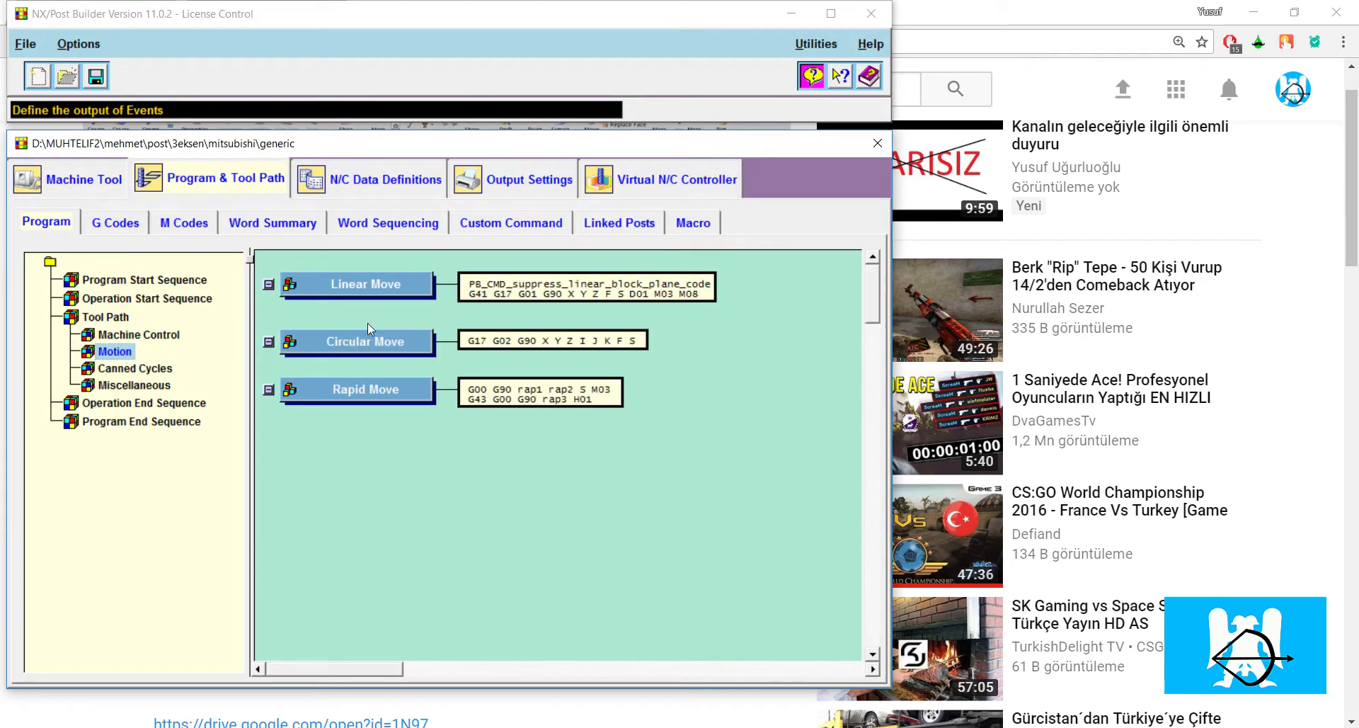
- Examine the definition and expression of the M08 coolant word in the Linear Move event, leaving both dialogs without changes
{"action": "left_click", "coordinate": [385, 290]}
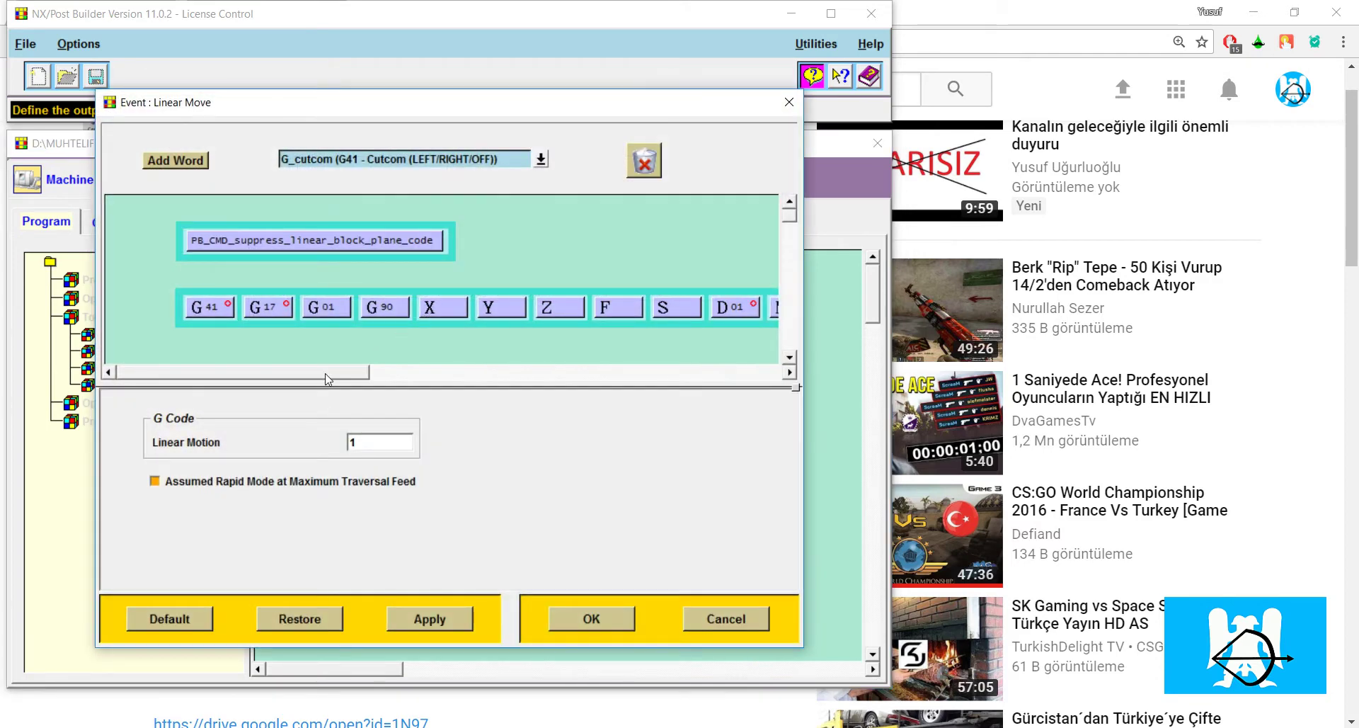
{"action": "left_click_drag", "start_coordinate": [328, 377], "coordinate": [384, 383]}
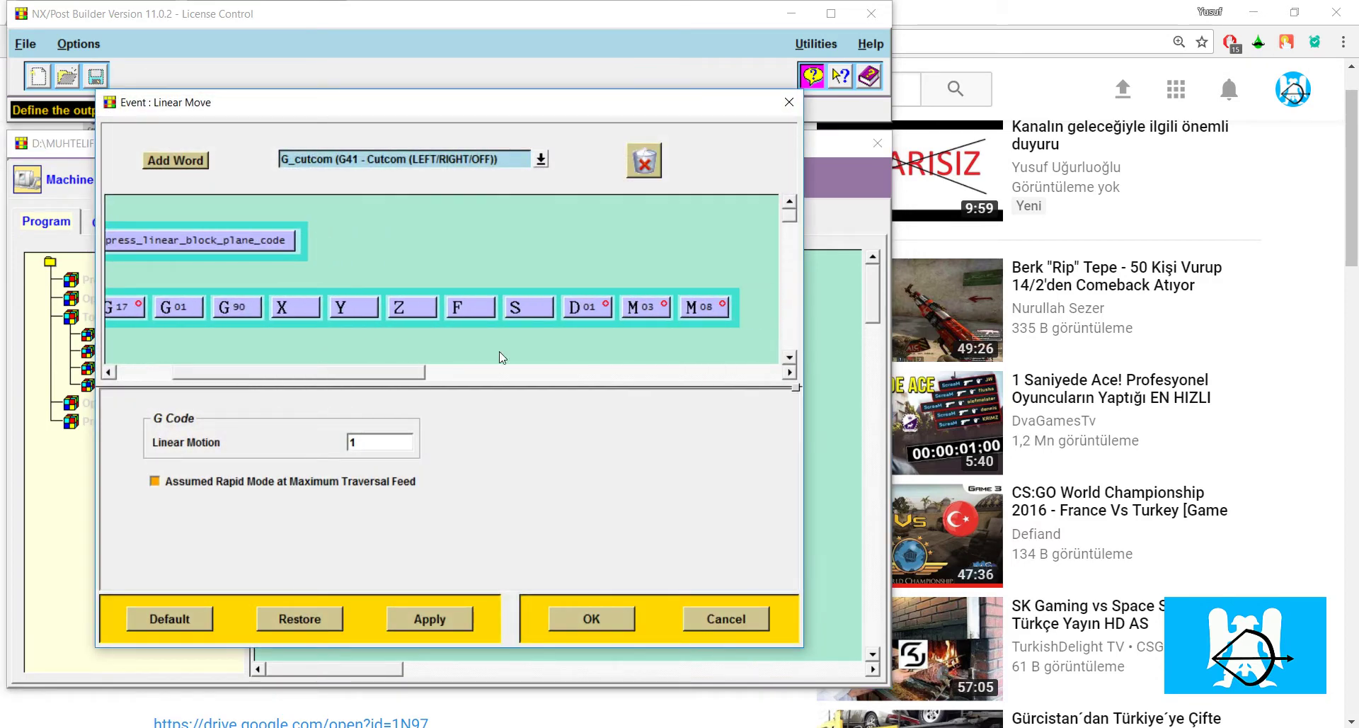
{"action": "left_click", "coordinate": [714, 309]}
{"action": "right_click", "coordinate": [709, 311]}
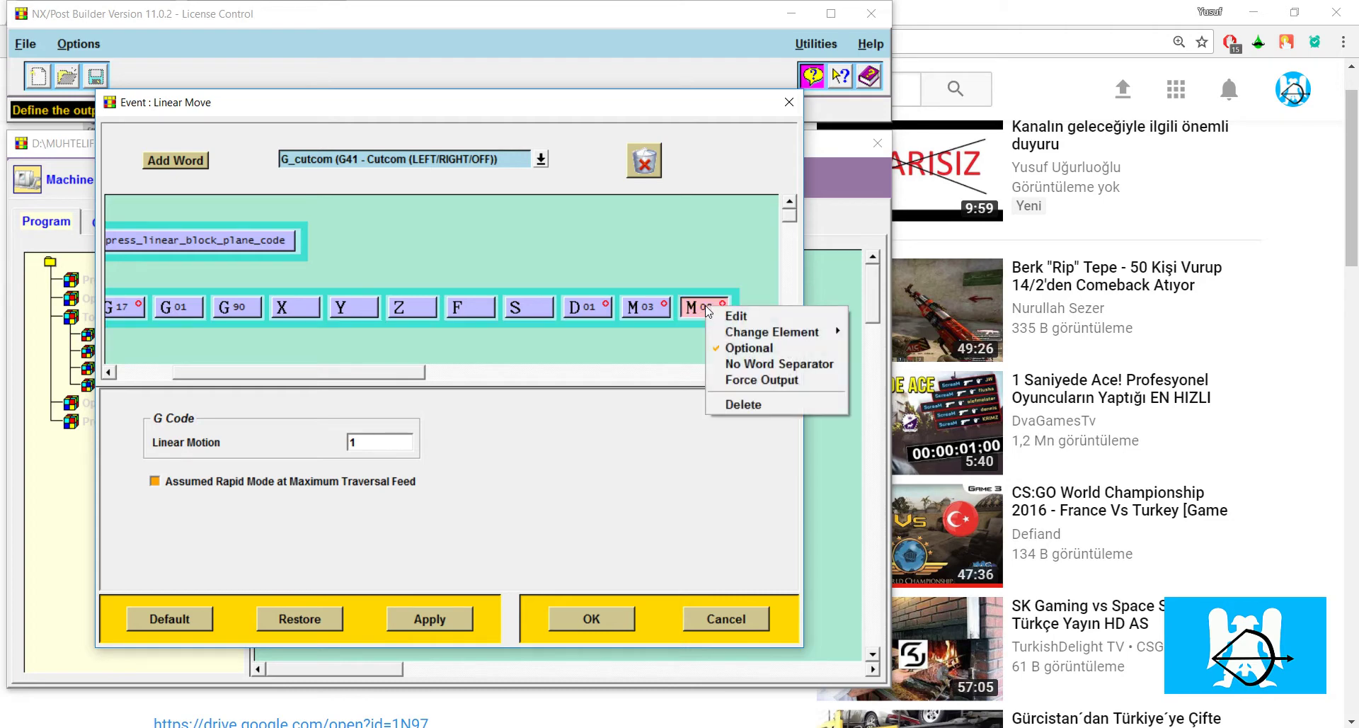
{"action": "left_click", "coordinate": [770, 318]}
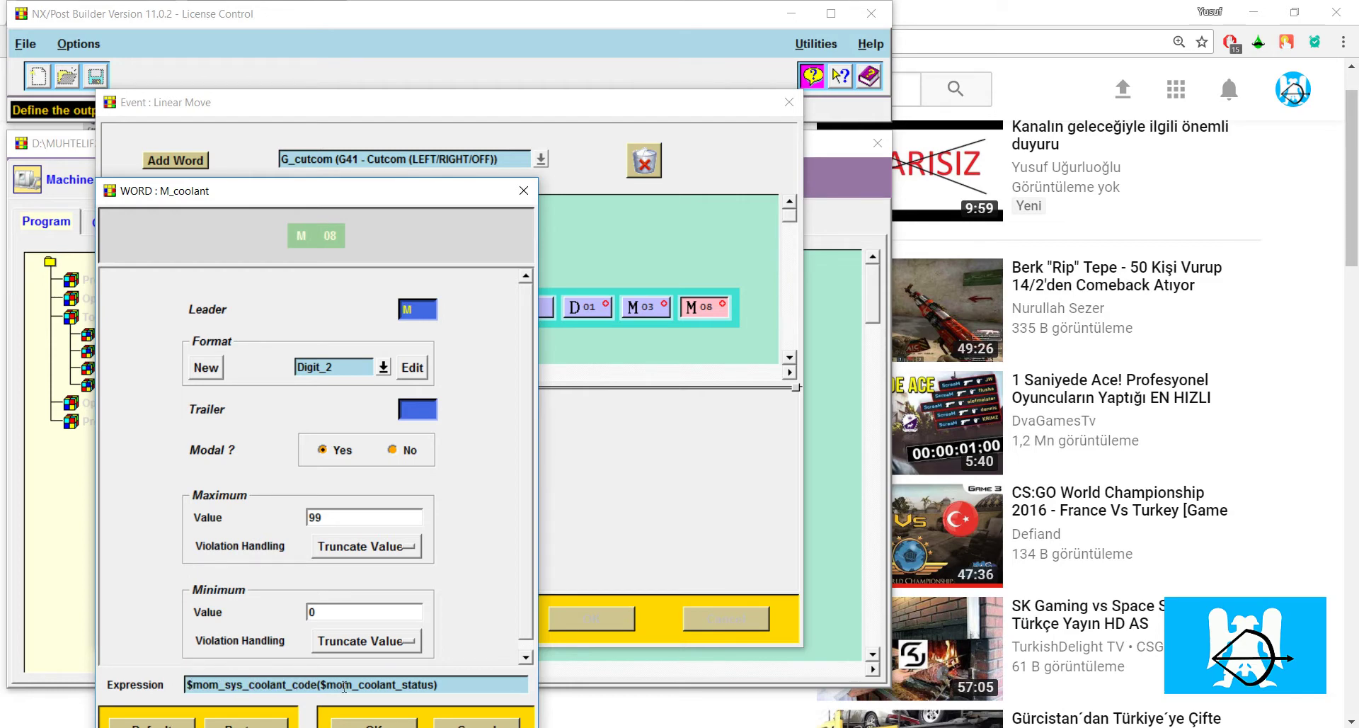
{"action": "left_click", "coordinate": [478, 723]}
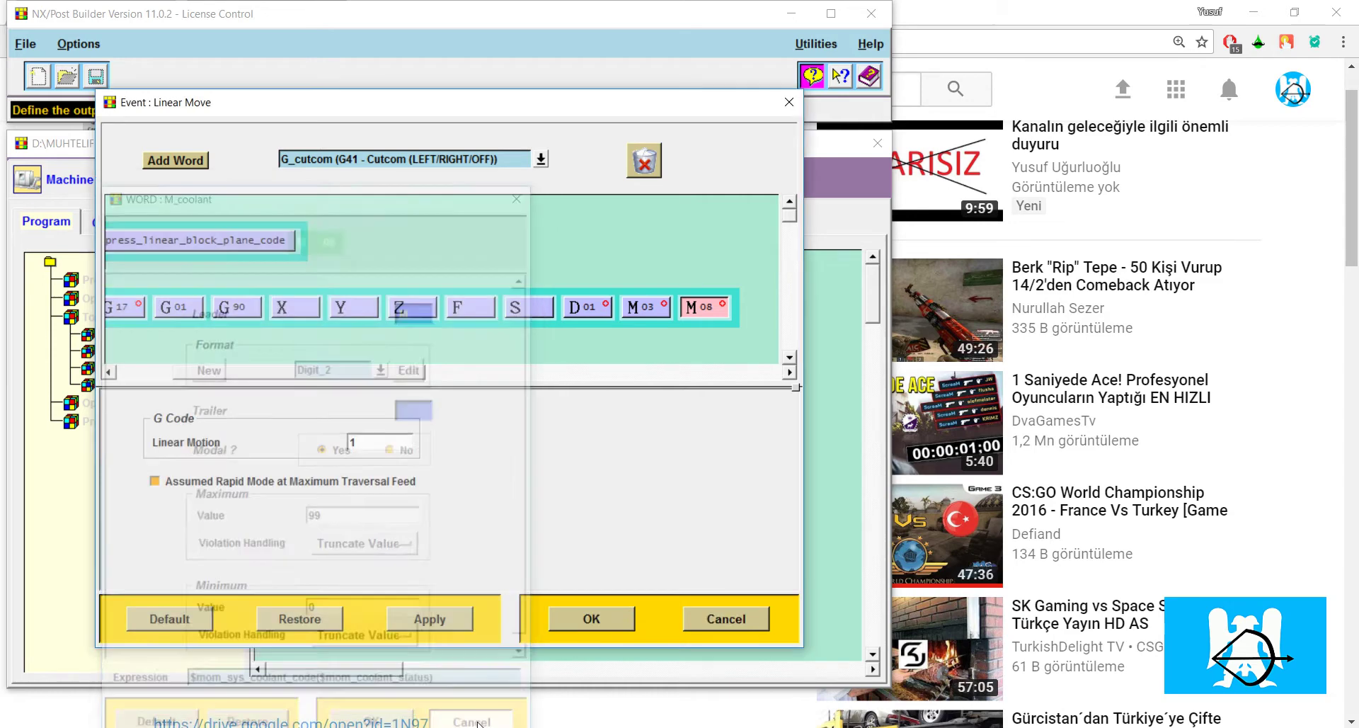
{"action": "left_click", "coordinate": [744, 619]}
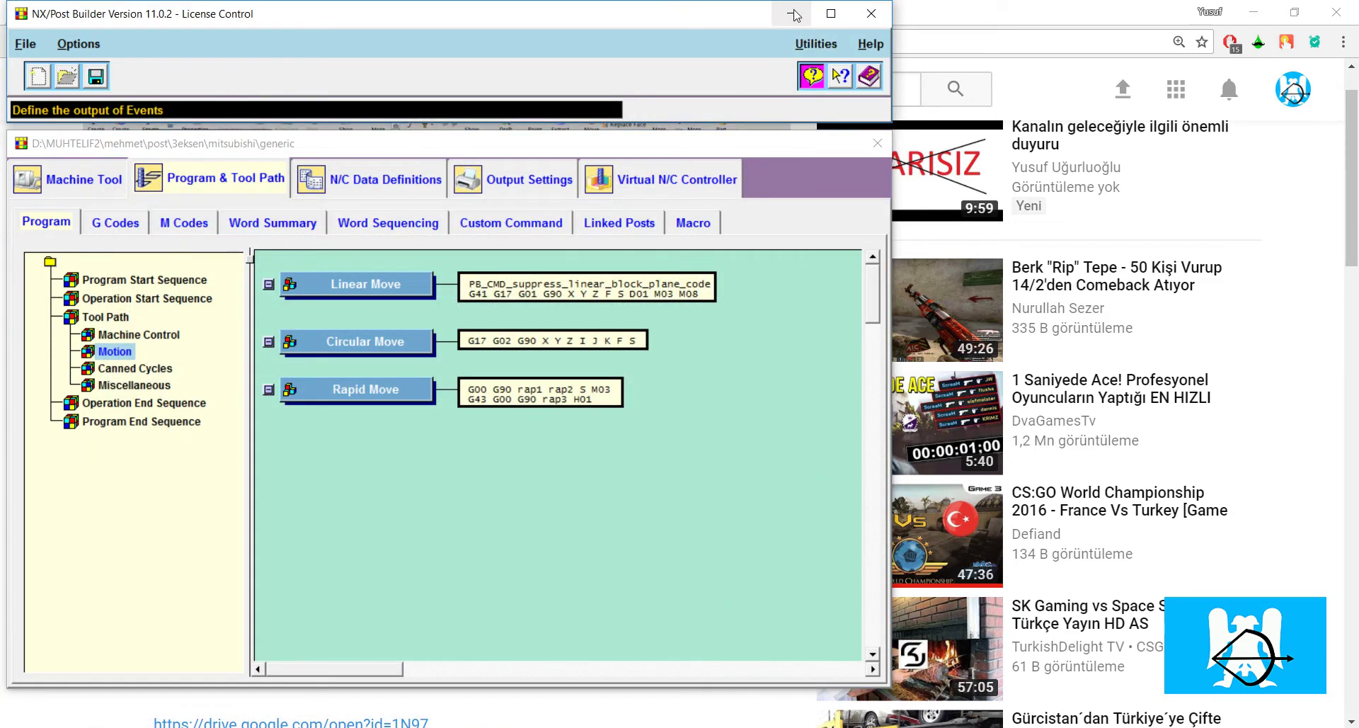
- Switch to NX Manufacturing and view the settings of the SOLID_PROFILE_3D operation without changing them
{"action": "left_click", "coordinate": [793, 13]}
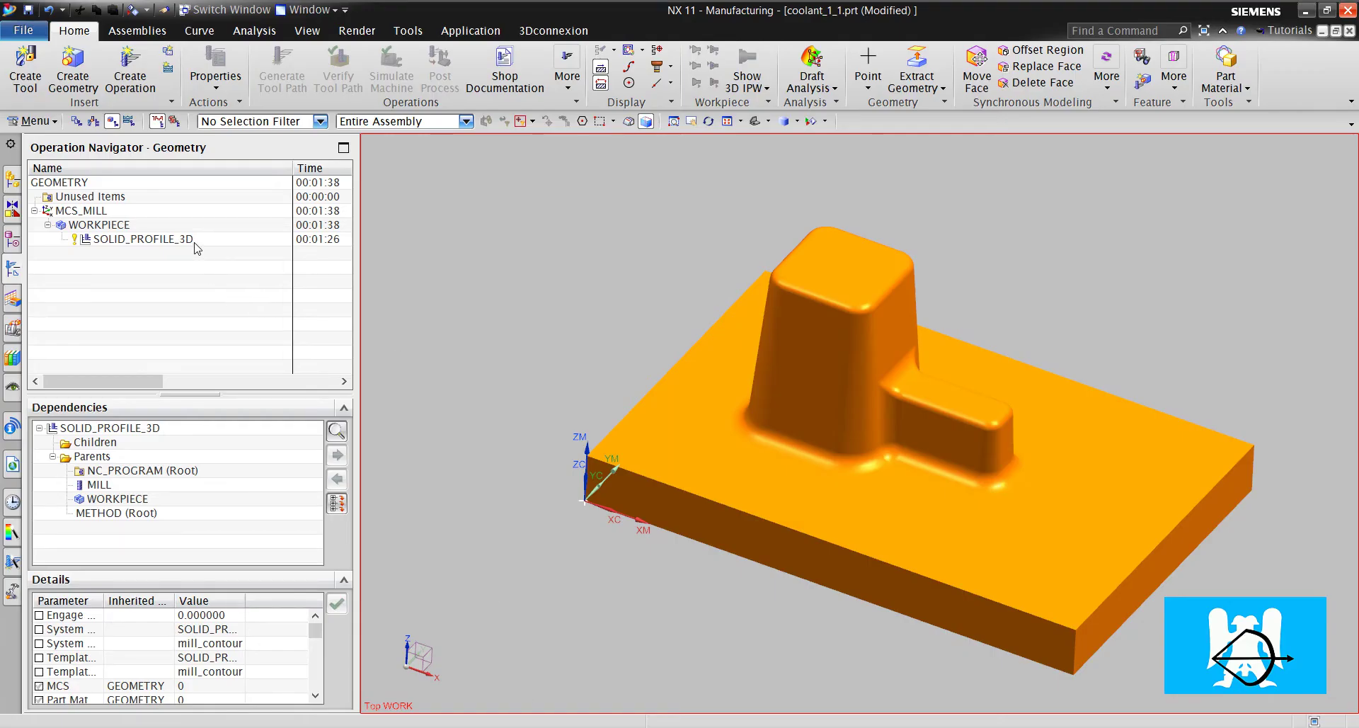
{"action": "left_click", "coordinate": [198, 241]}
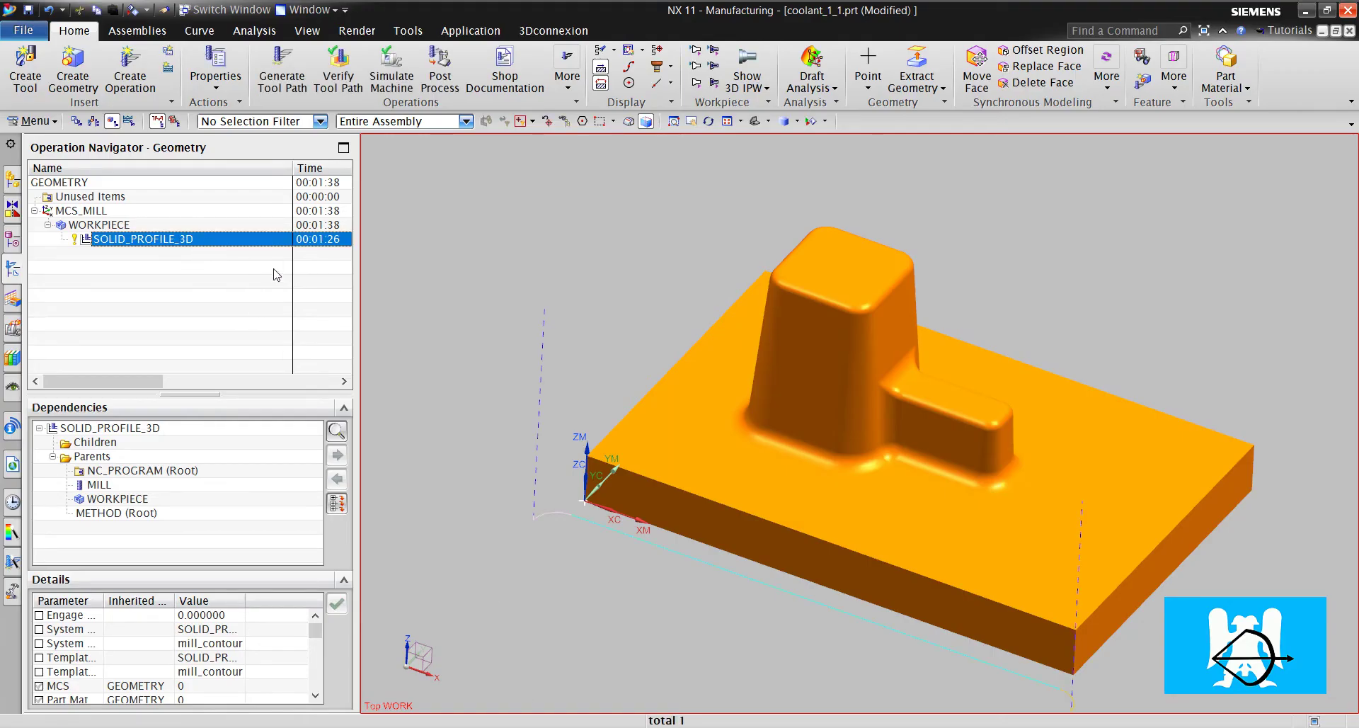
{"action": "double_click", "coordinate": [220, 240]}
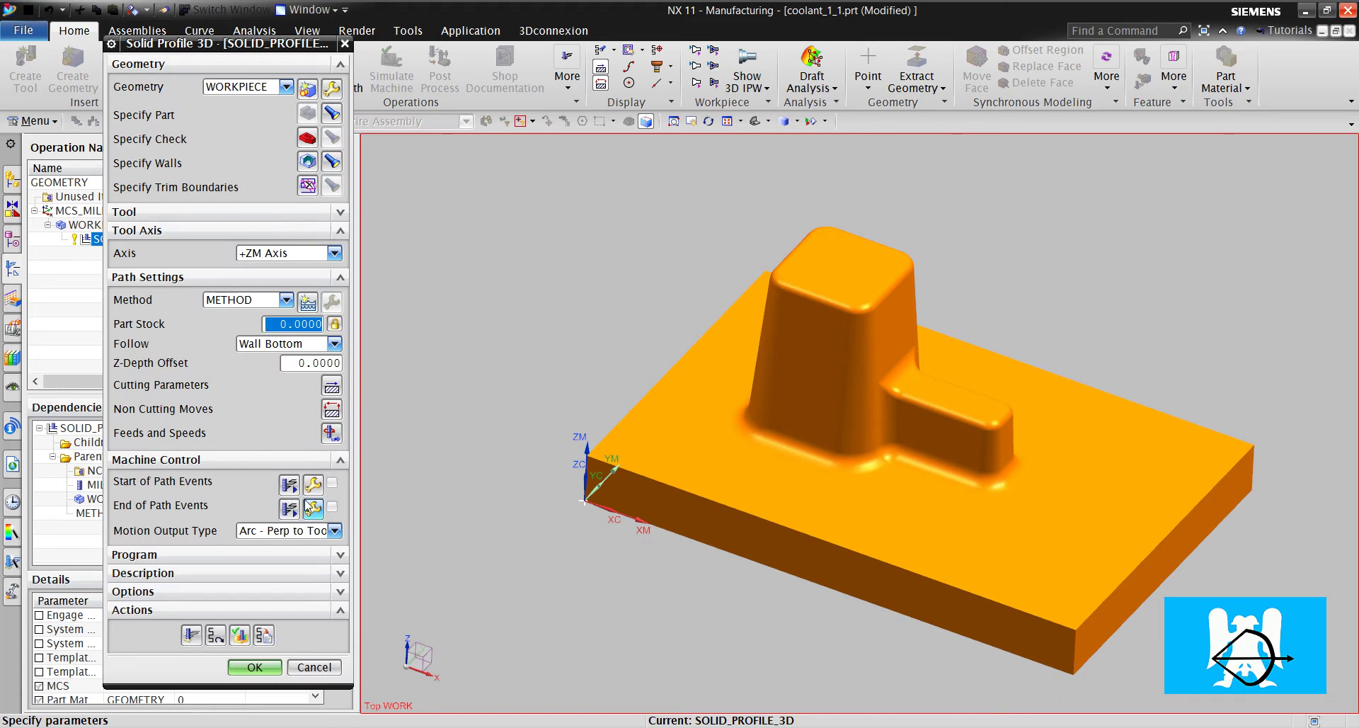
{"action": "left_click", "coordinate": [292, 666]}
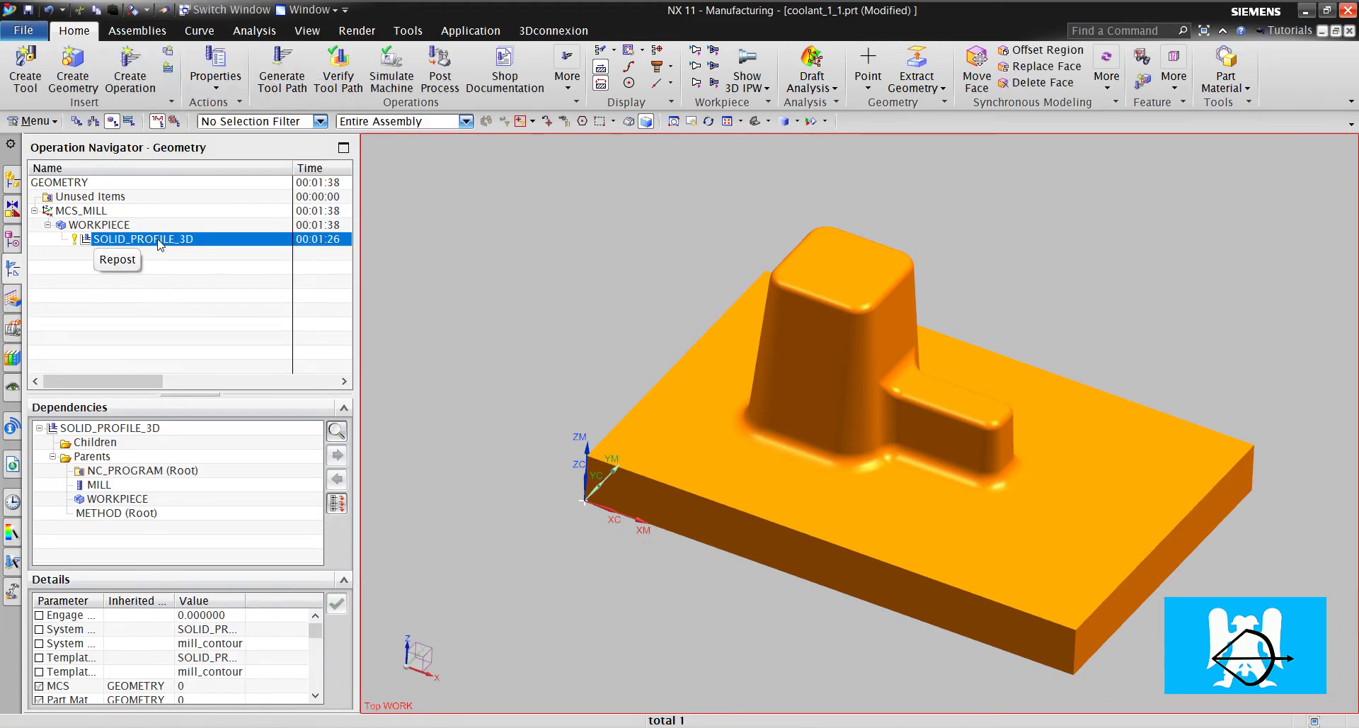
{"action": "left_click", "coordinate": [170, 298]}
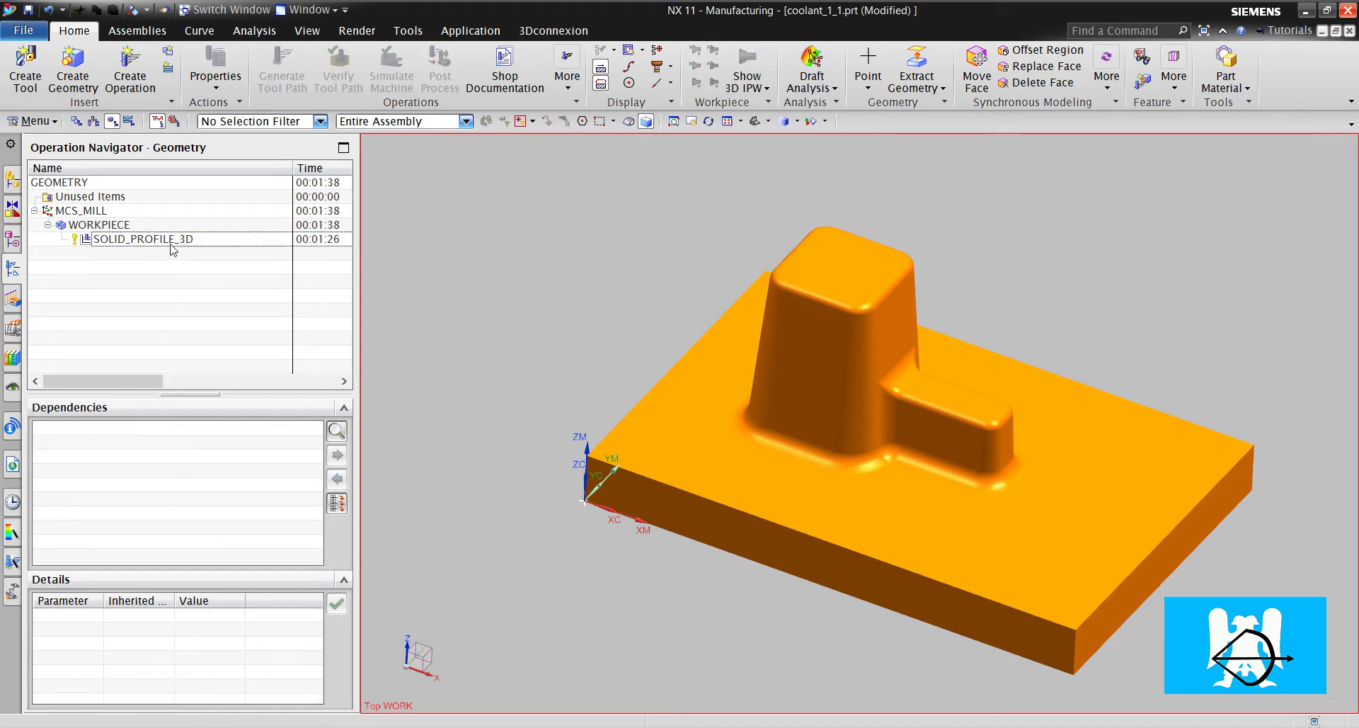
- Post-process the SOLID_PROFILE_3D operation with the generic postprocessor and examine the listed N/C code for coolant output
{"action": "left_click", "coordinate": [173, 244]}
{"action": "right_click", "coordinate": [234, 246]}
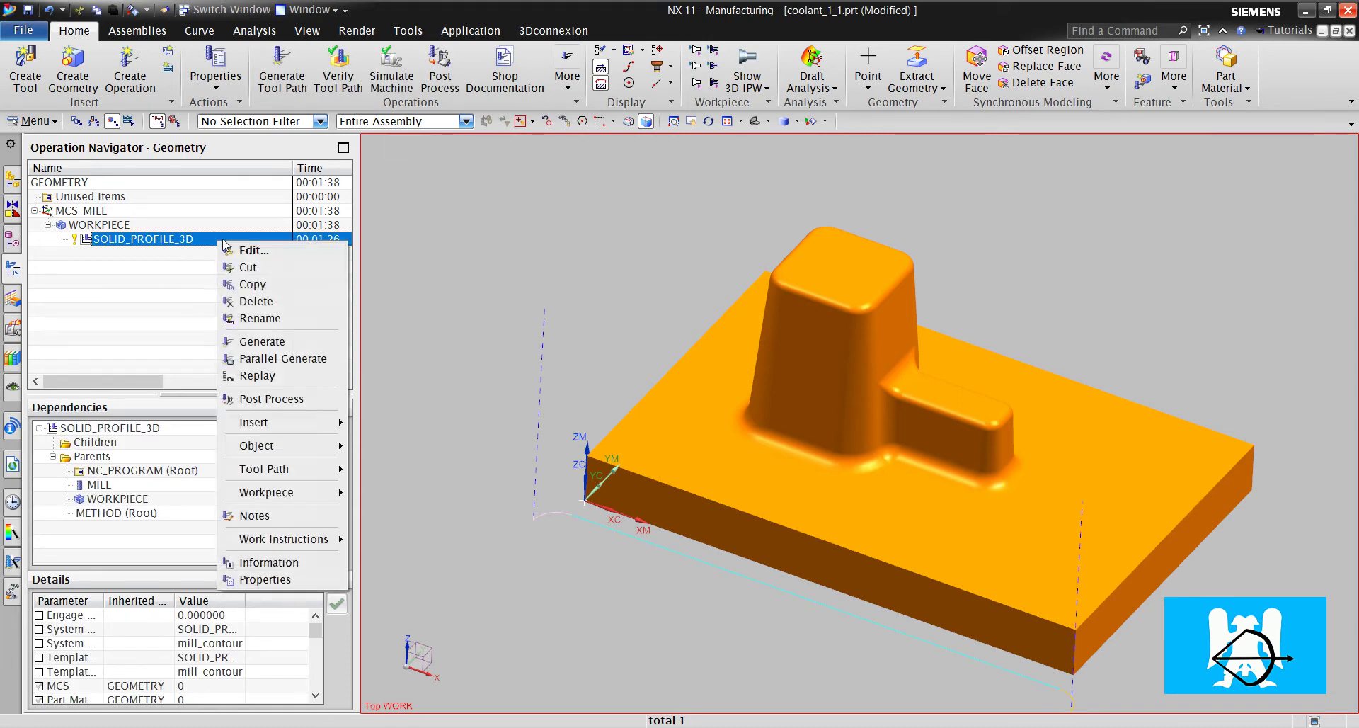
{"action": "left_click", "coordinate": [287, 397]}
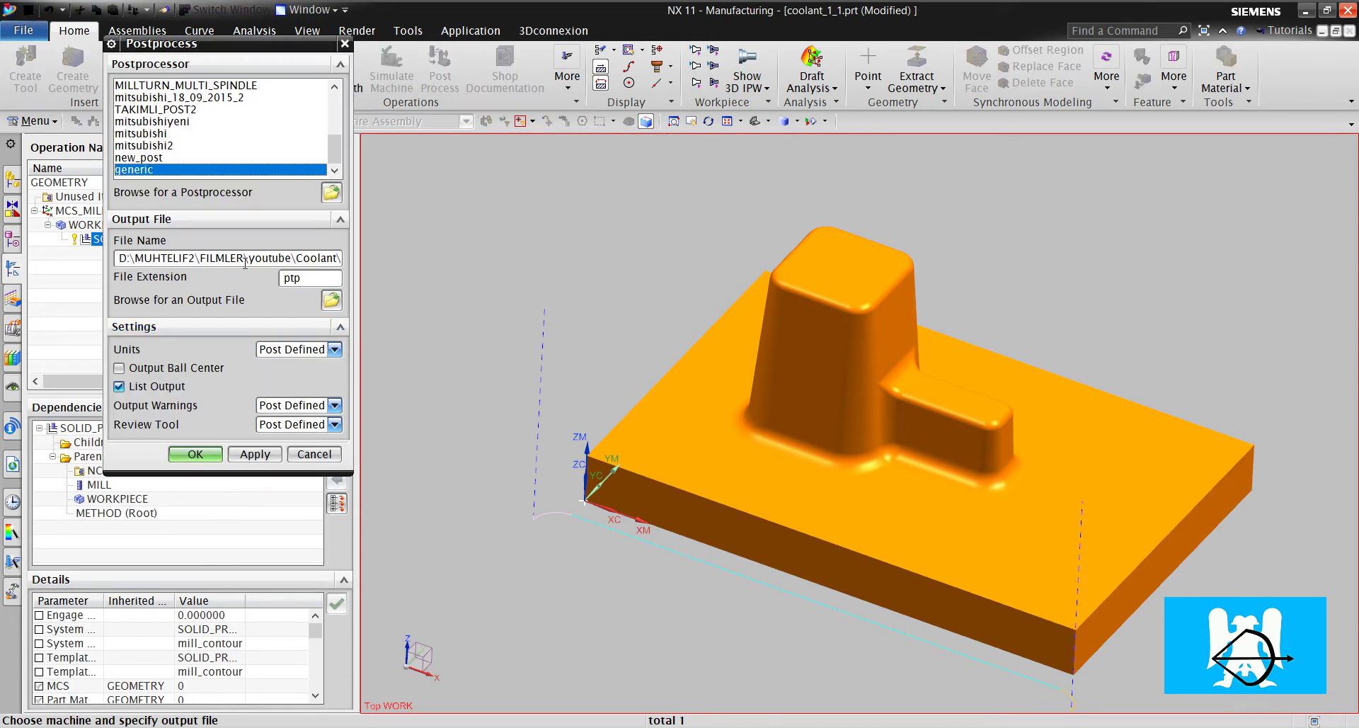
{"action": "left_click", "coordinate": [195, 454]}
{"action": "left_click", "coordinate": [593, 425]}
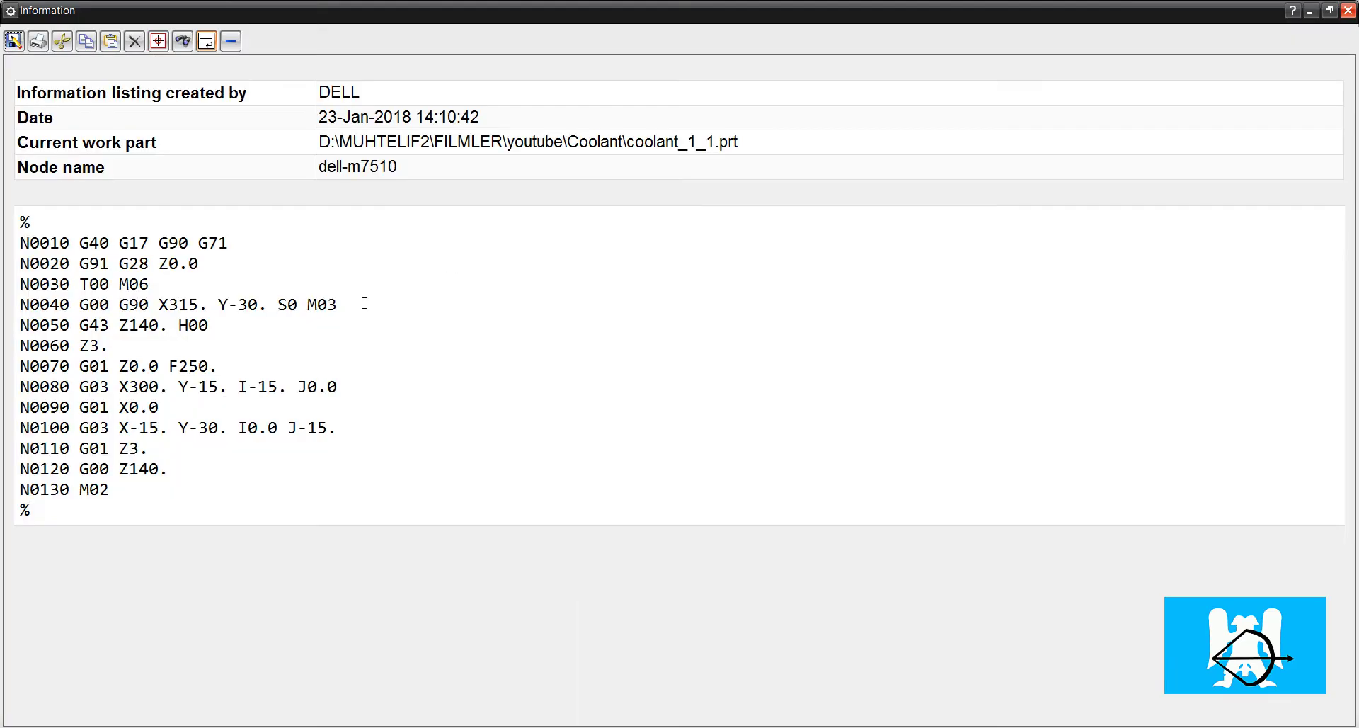
{"action": "left_click_drag", "start_coordinate": [213, 369], "coordinate": [233, 369]}
{"action": "left_click", "coordinate": [221, 370]}
{"action": "left_click", "coordinate": [1348, 11]}
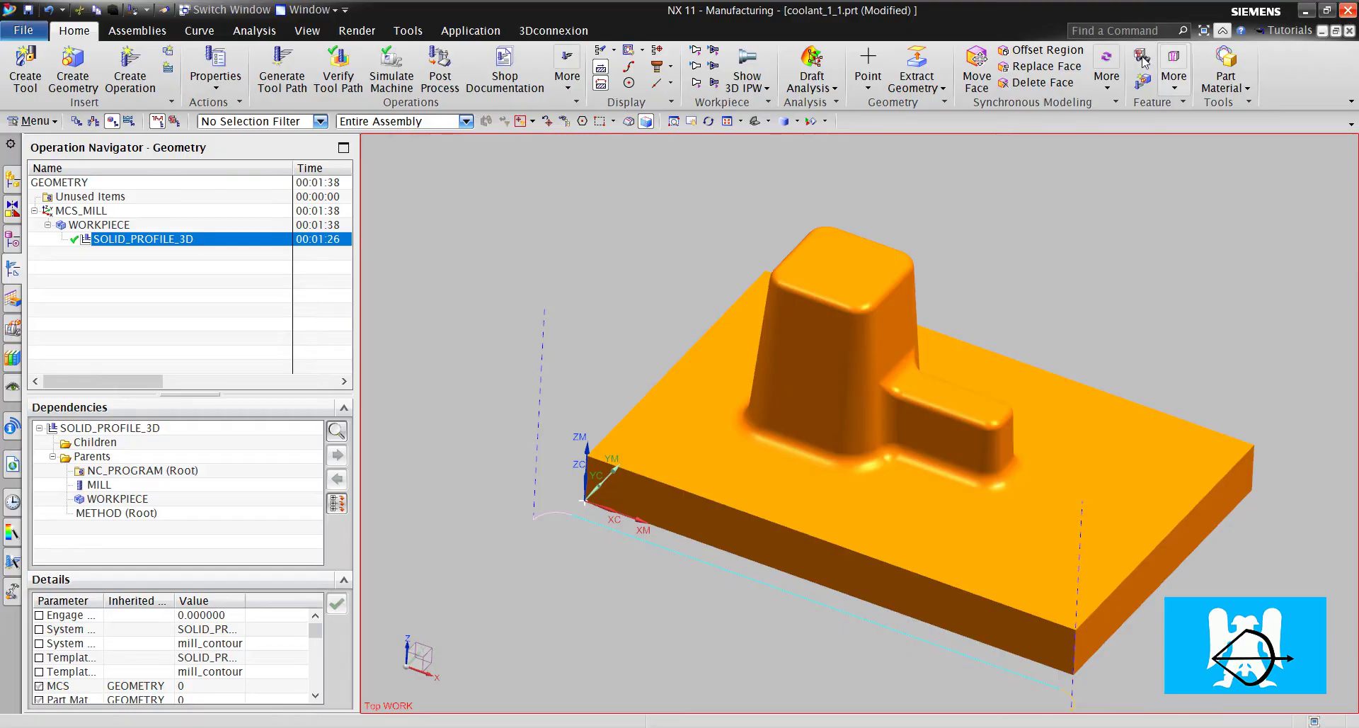
- Switch to Post Builder and change the coolant word of the Linear Move event to the M08-Coolant On element
{"action": "key", "text": "alt+Tab"}
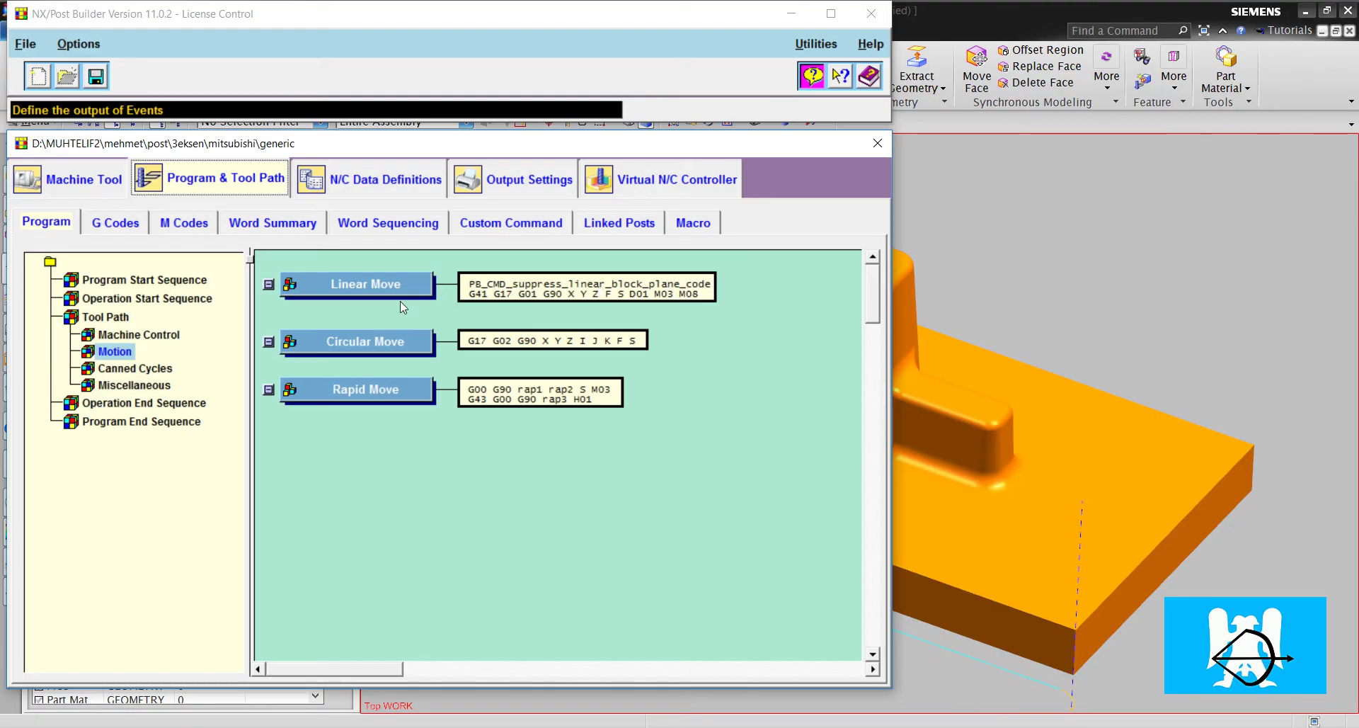
{"action": "left_click", "coordinate": [402, 292]}
{"action": "left_click_drag", "start_coordinate": [358, 374], "coordinate": [492, 375]}
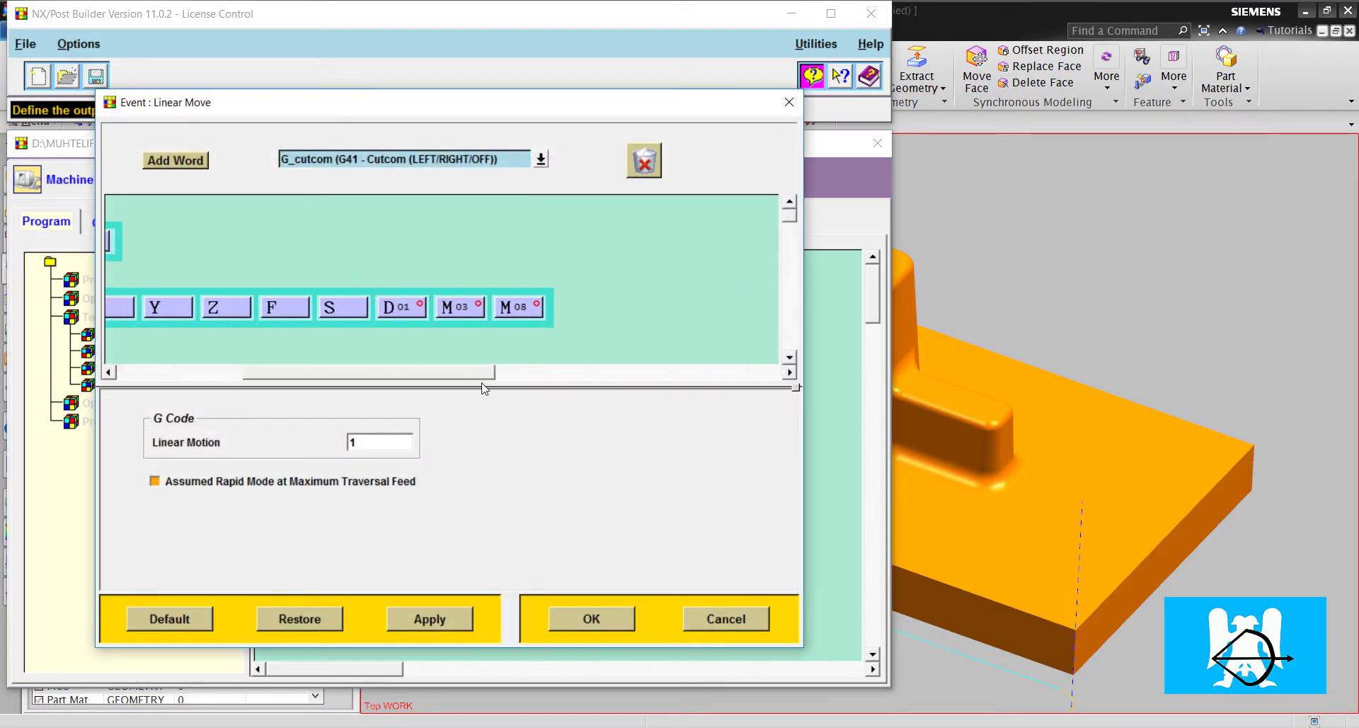
{"action": "right_click", "coordinate": [508, 313]}
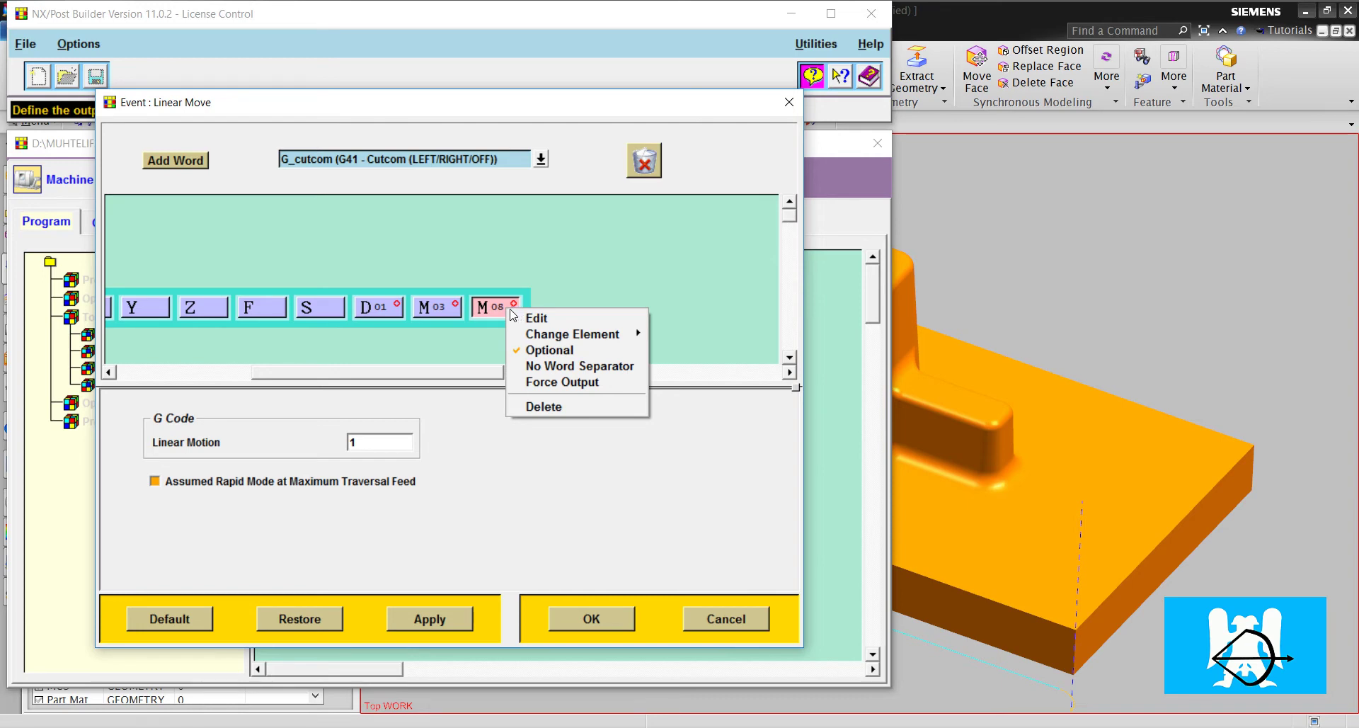
{"action": "mouse_move", "coordinate": [559, 334]}
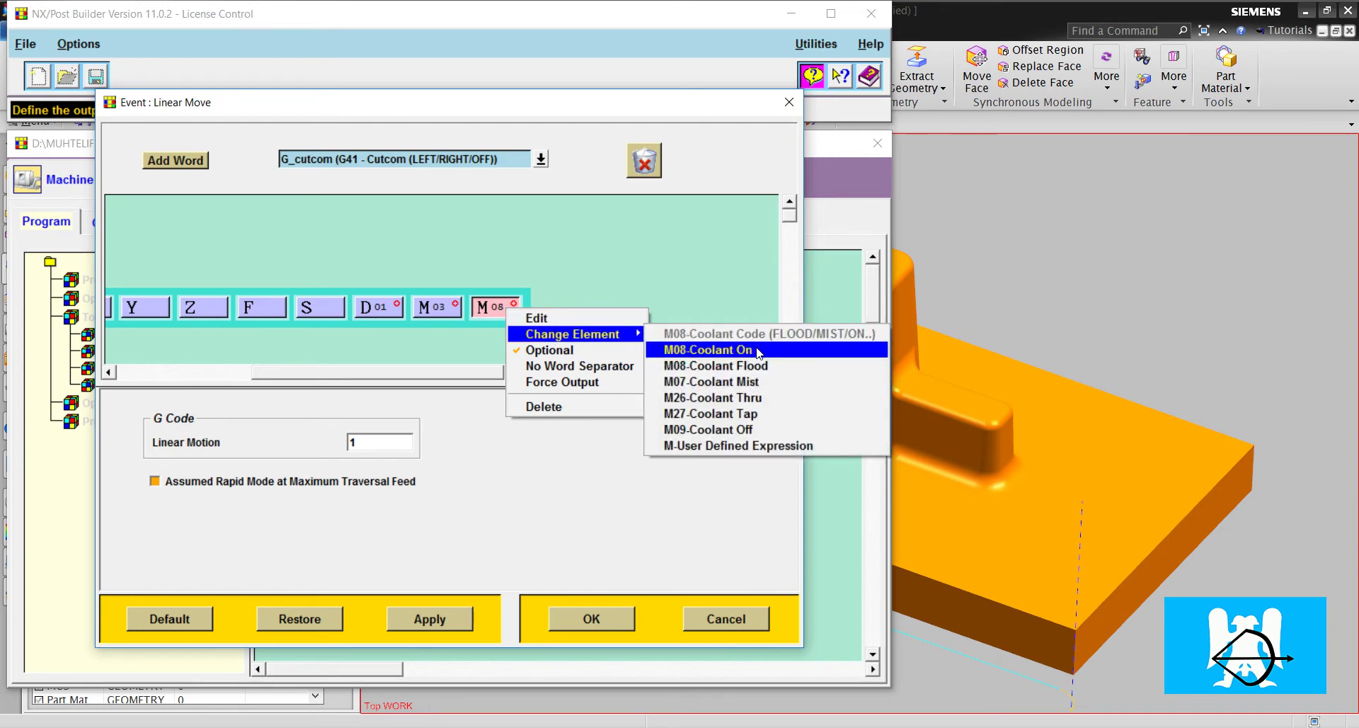
{"action": "left_click", "coordinate": [759, 353]}
- Make the M08 coolant word non-optional in the Linear Move event, accept the event and save the post with its offered license settings
{"action": "right_click", "coordinate": [496, 311]}
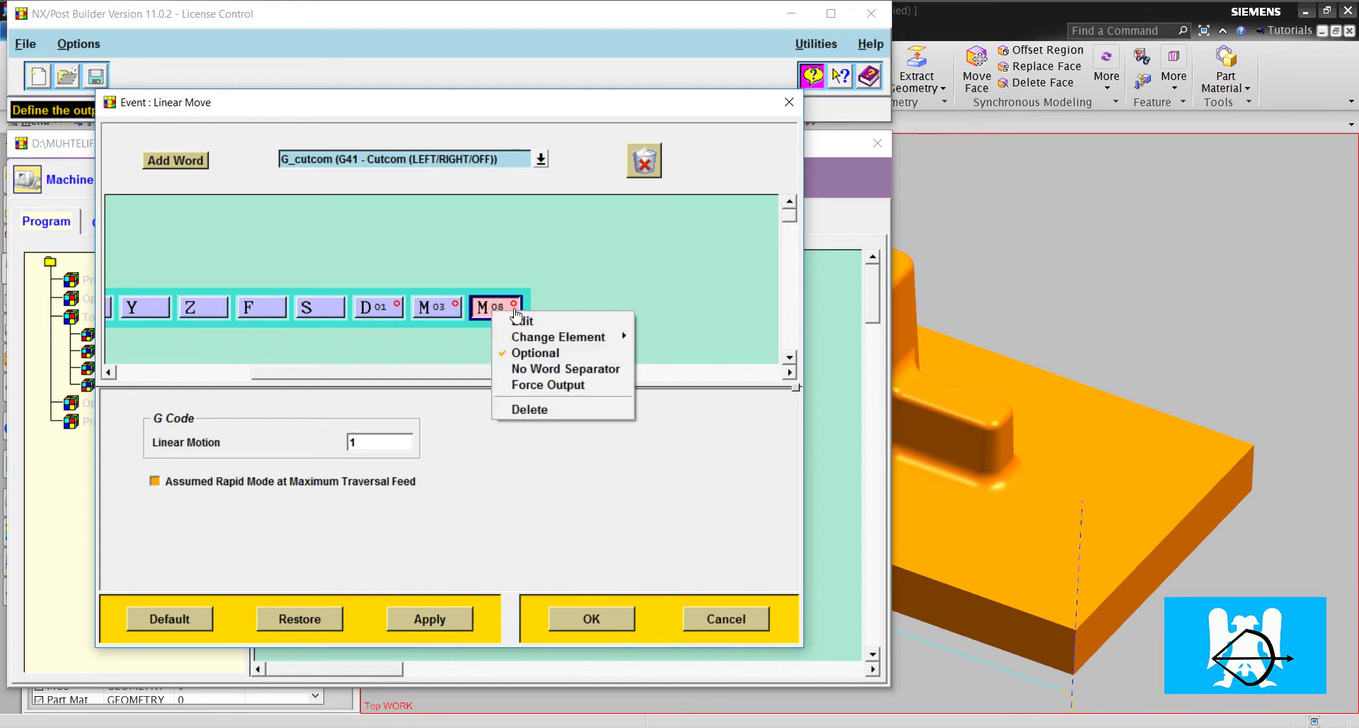
{"action": "left_click", "coordinate": [503, 353]}
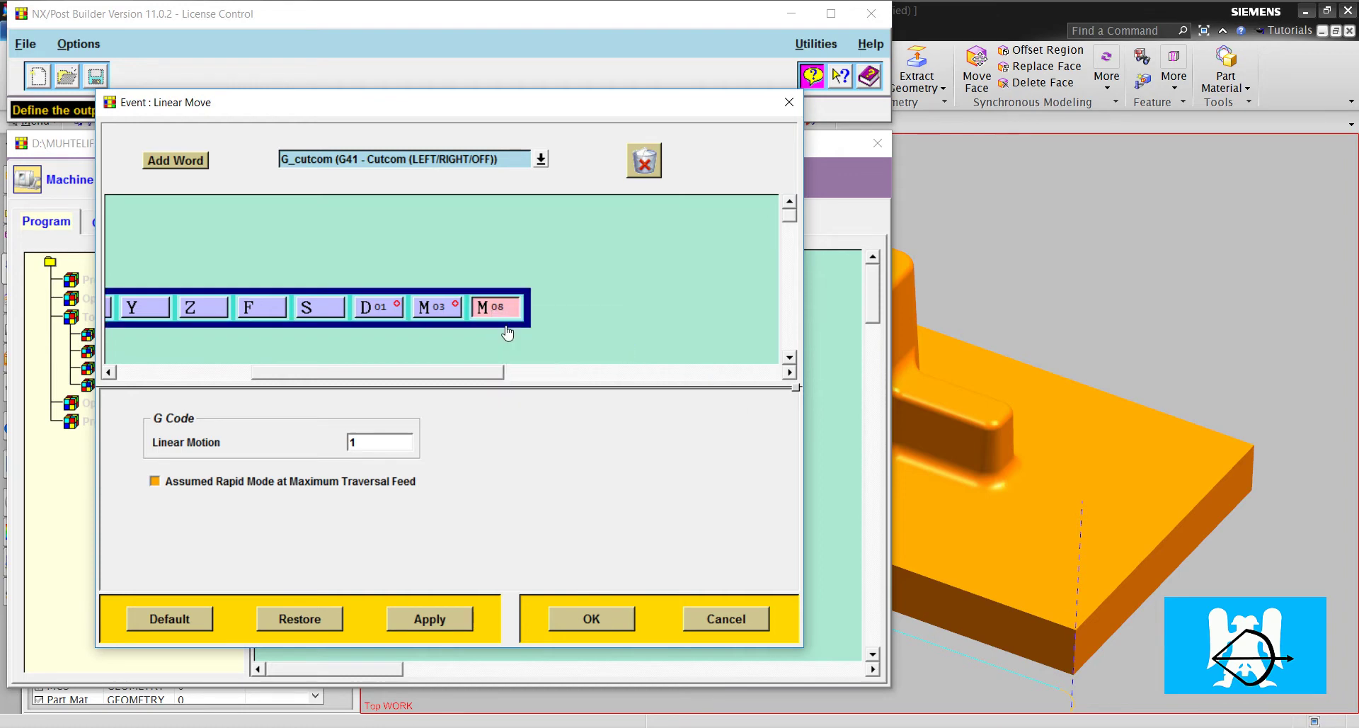
{"action": "left_click", "coordinate": [593, 618]}
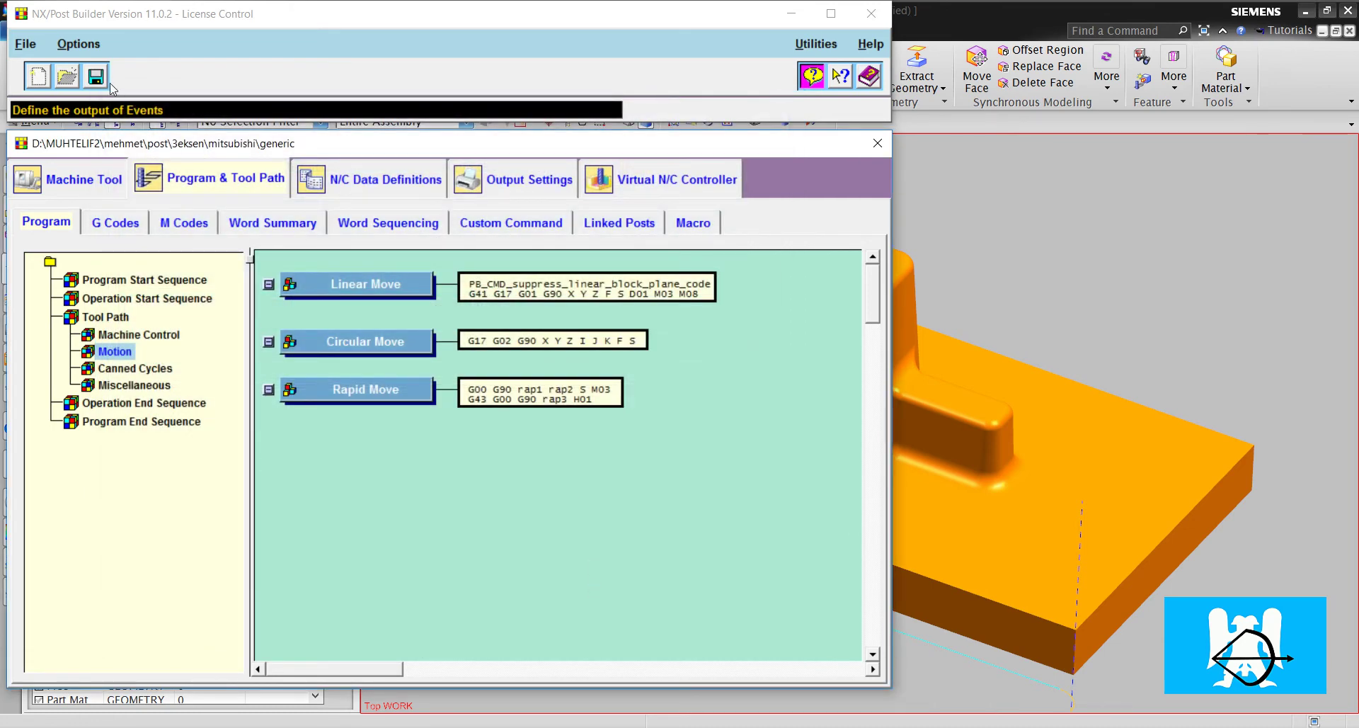
{"action": "left_click", "coordinate": [97, 78]}
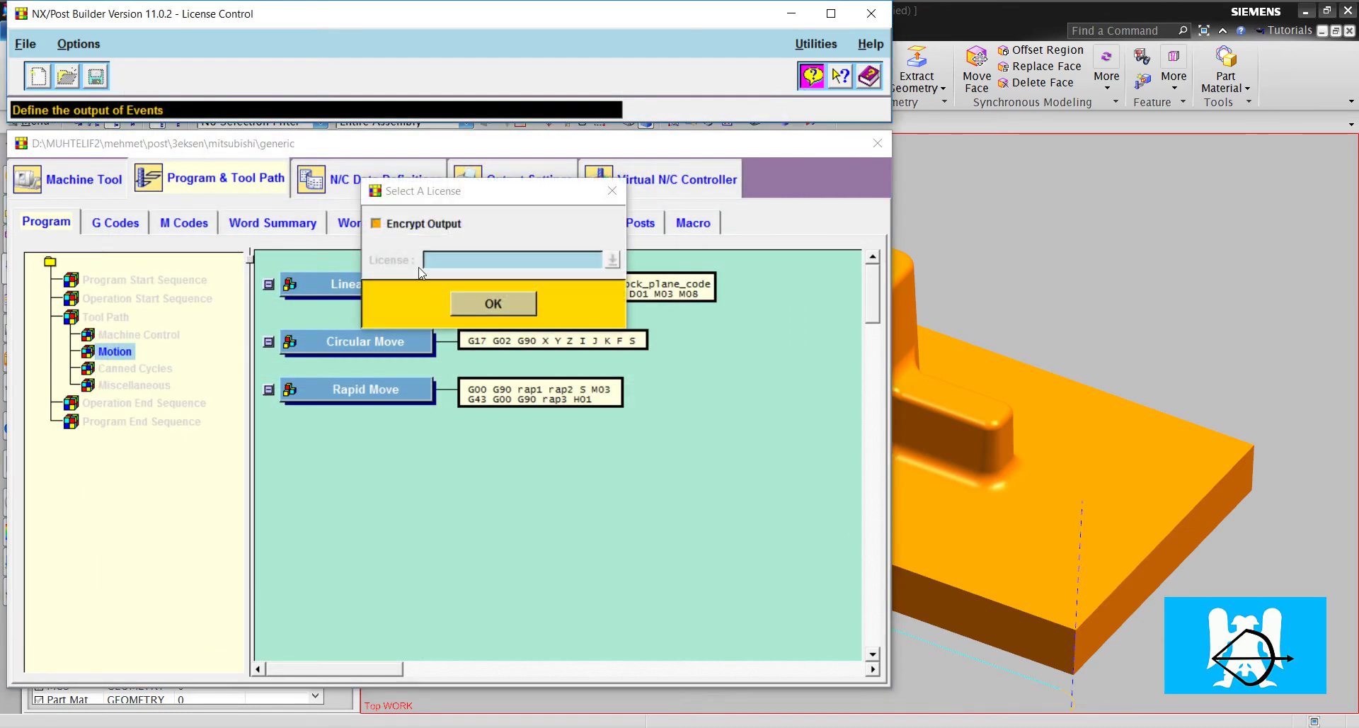
{"action": "left_click", "coordinate": [489, 303]}
- Switch to NX, post-process SOLID_PROFILE_3D with the generic postprocessor, overwriting coolant_1_1.ptp, and examine the coolant code in the listing
{"action": "key", "text": "alt+Tab"}
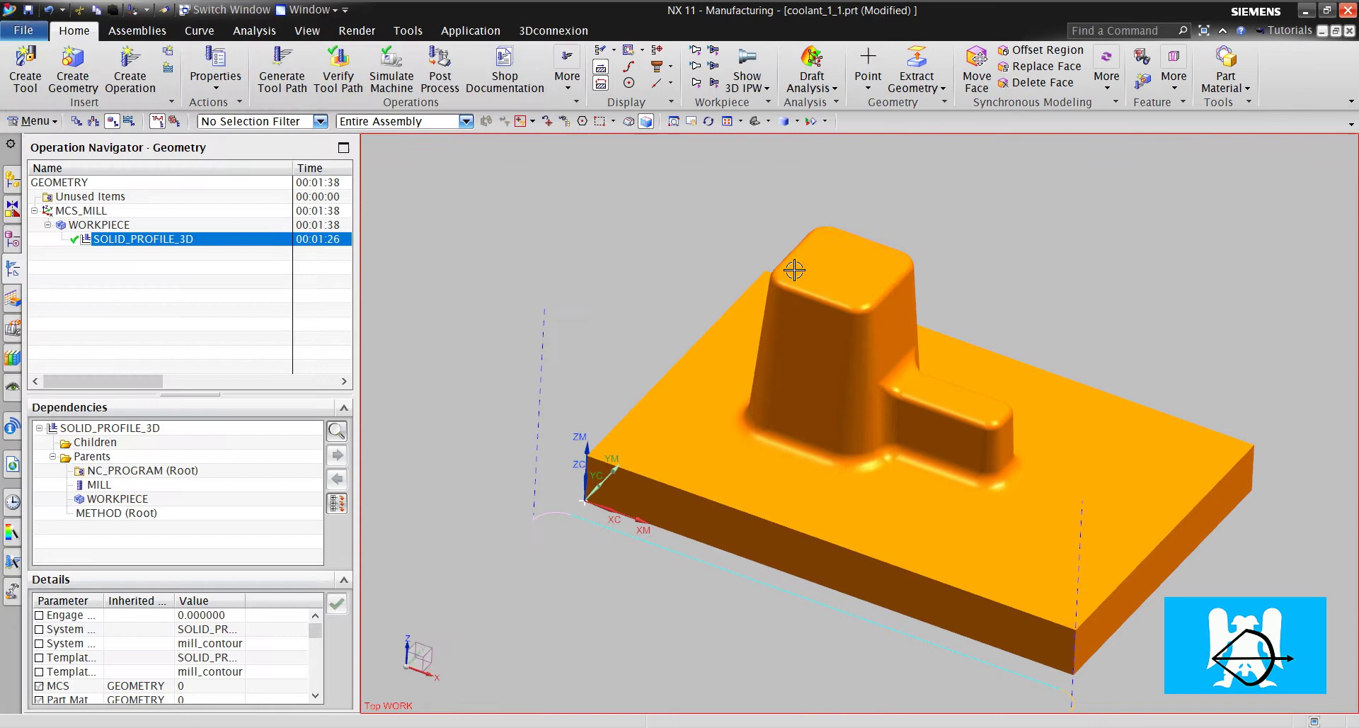
{"action": "right_click", "coordinate": [187, 240]}
{"action": "left_click", "coordinate": [262, 393]}
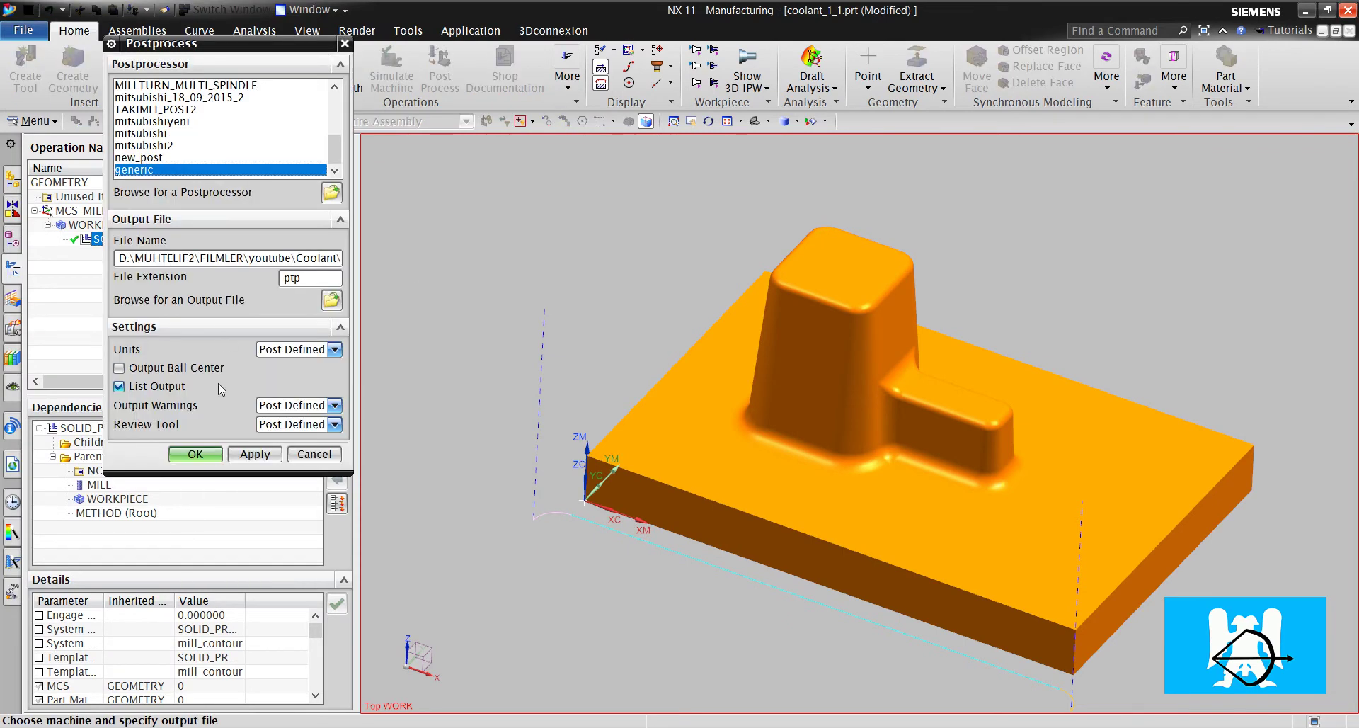
{"action": "left_click", "coordinate": [206, 453]}
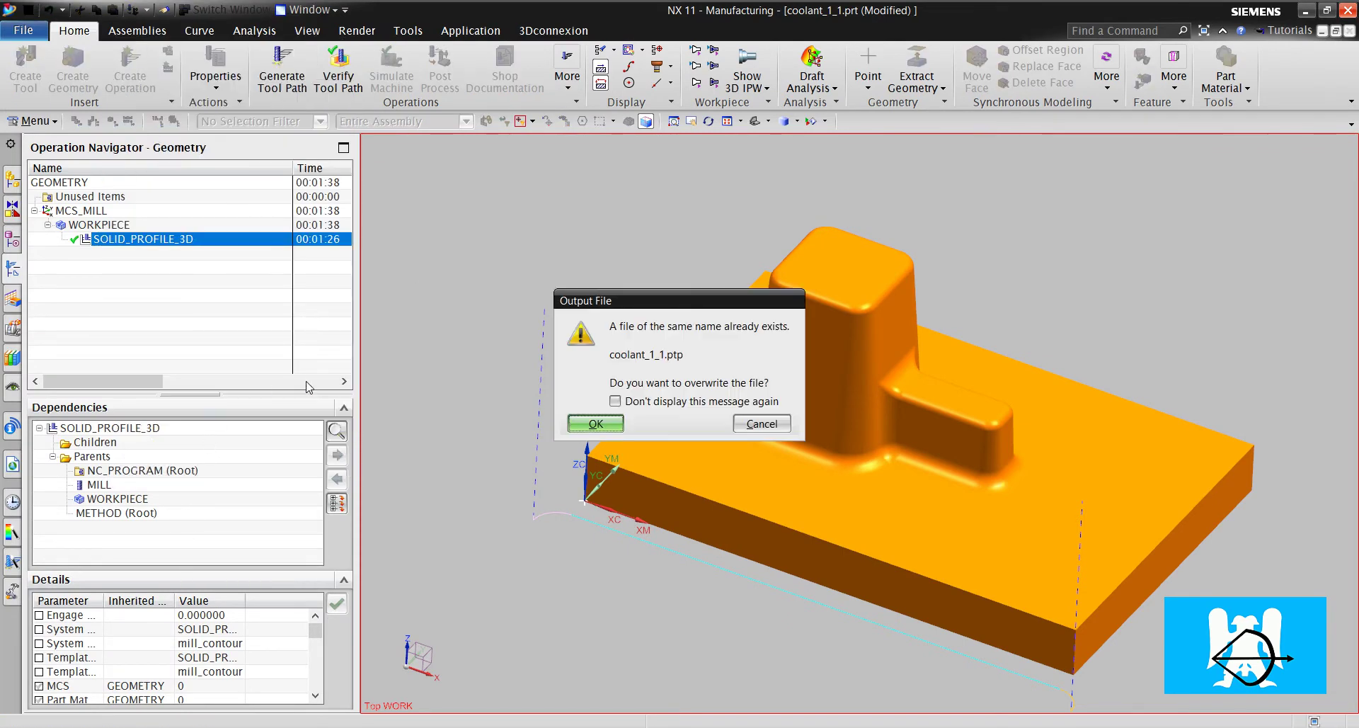
{"action": "key", "text": "Return"}
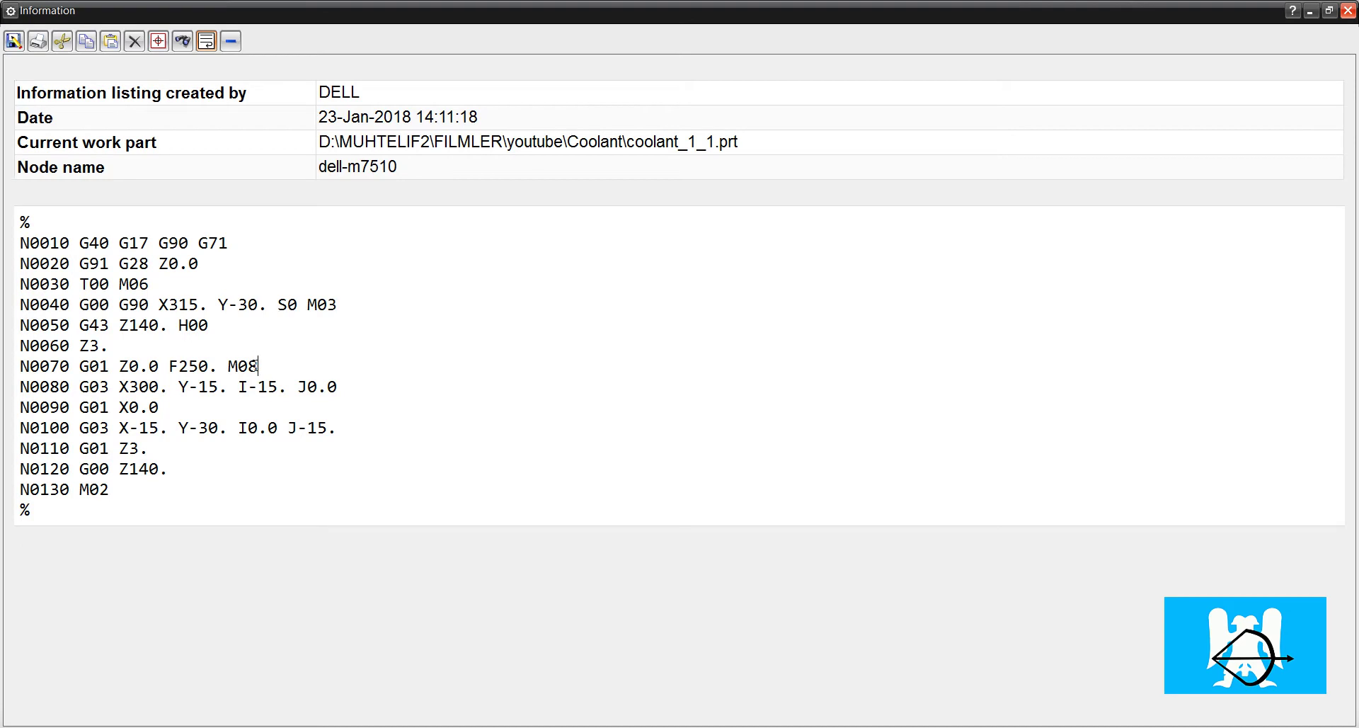
{"action": "left_click_drag", "start_coordinate": [258, 365], "coordinate": [234, 366]}
{"action": "left_click", "coordinate": [1348, 13]}
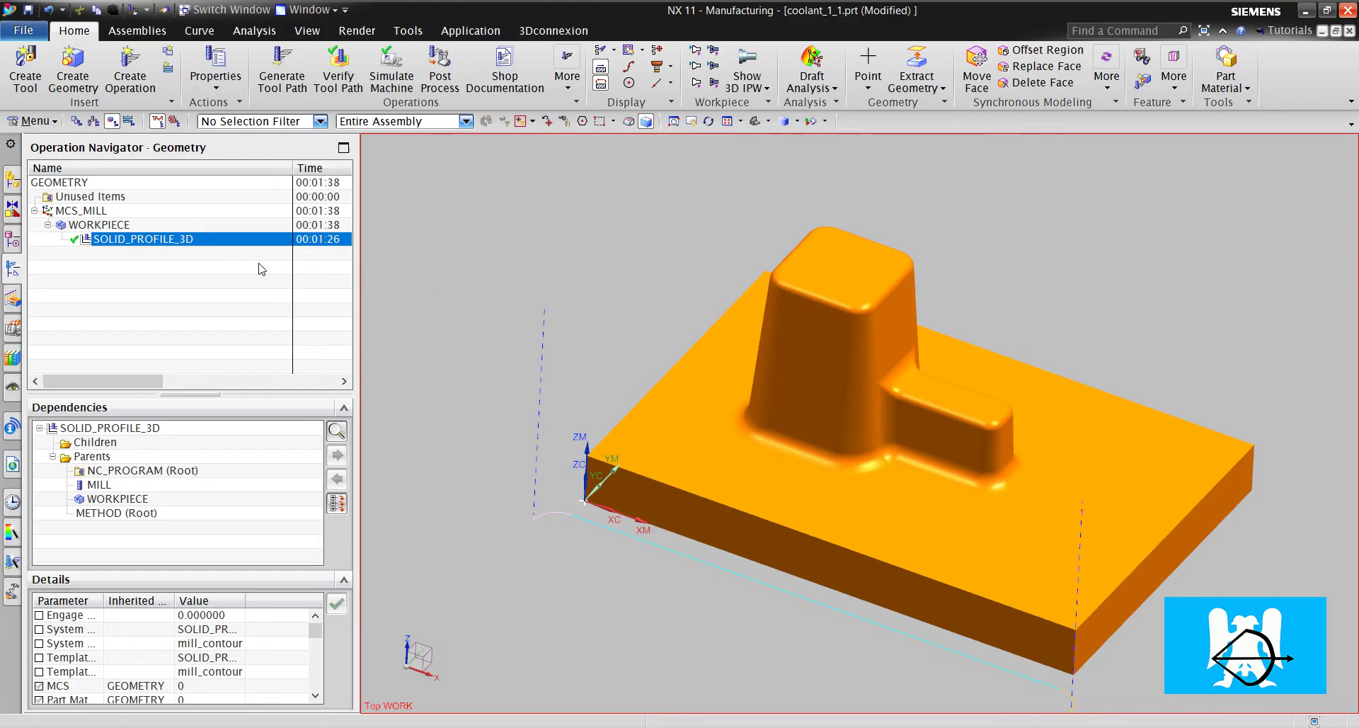
- Add an active Coolant On event of type Thru to the start of path events of the SOLID_PROFILE_3D operation
{"action": "double_click", "coordinate": [218, 241]}
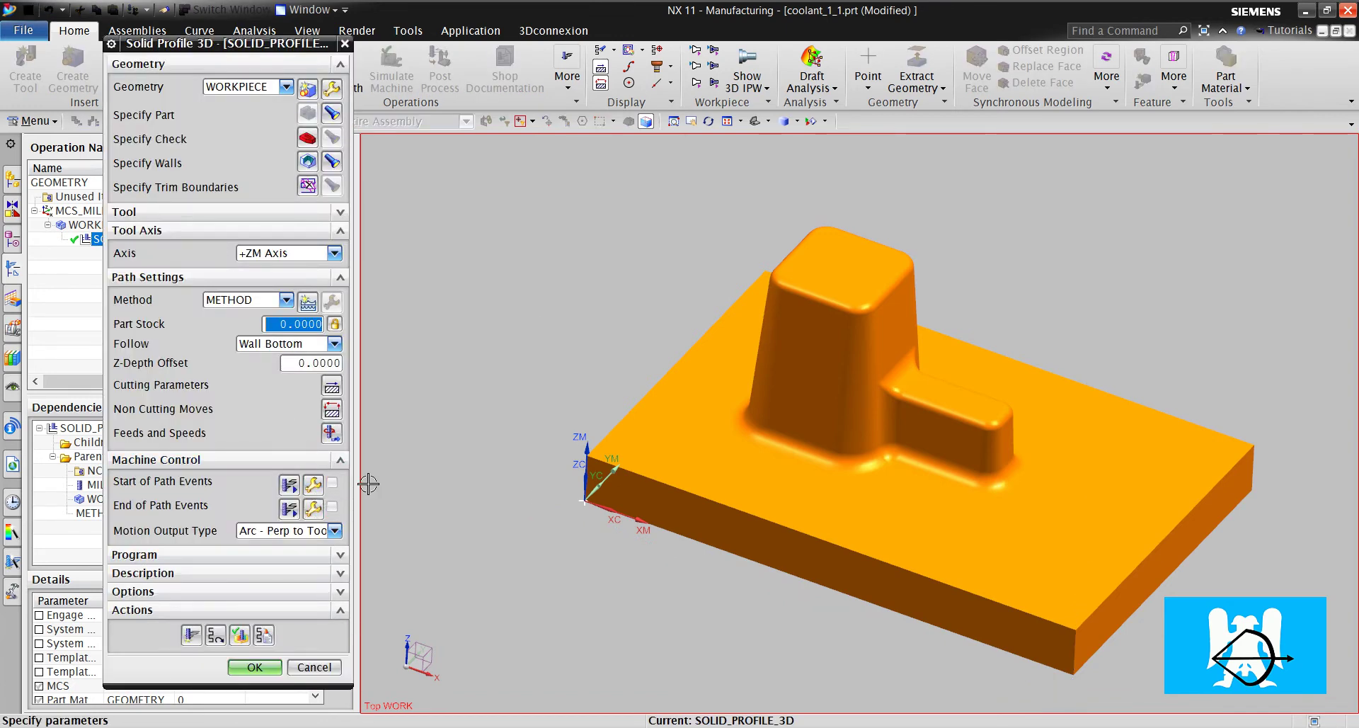
{"action": "left_click", "coordinate": [313, 484]}
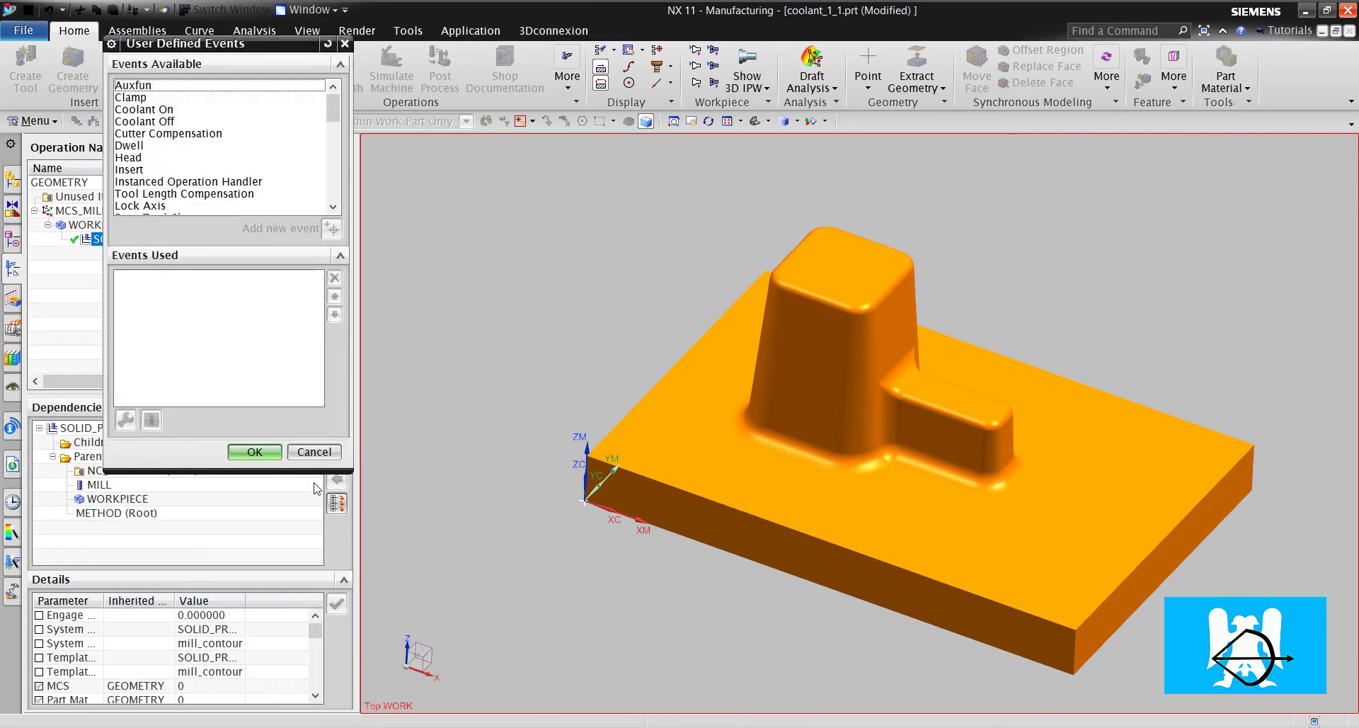
{"action": "double_click", "coordinate": [177, 109]}
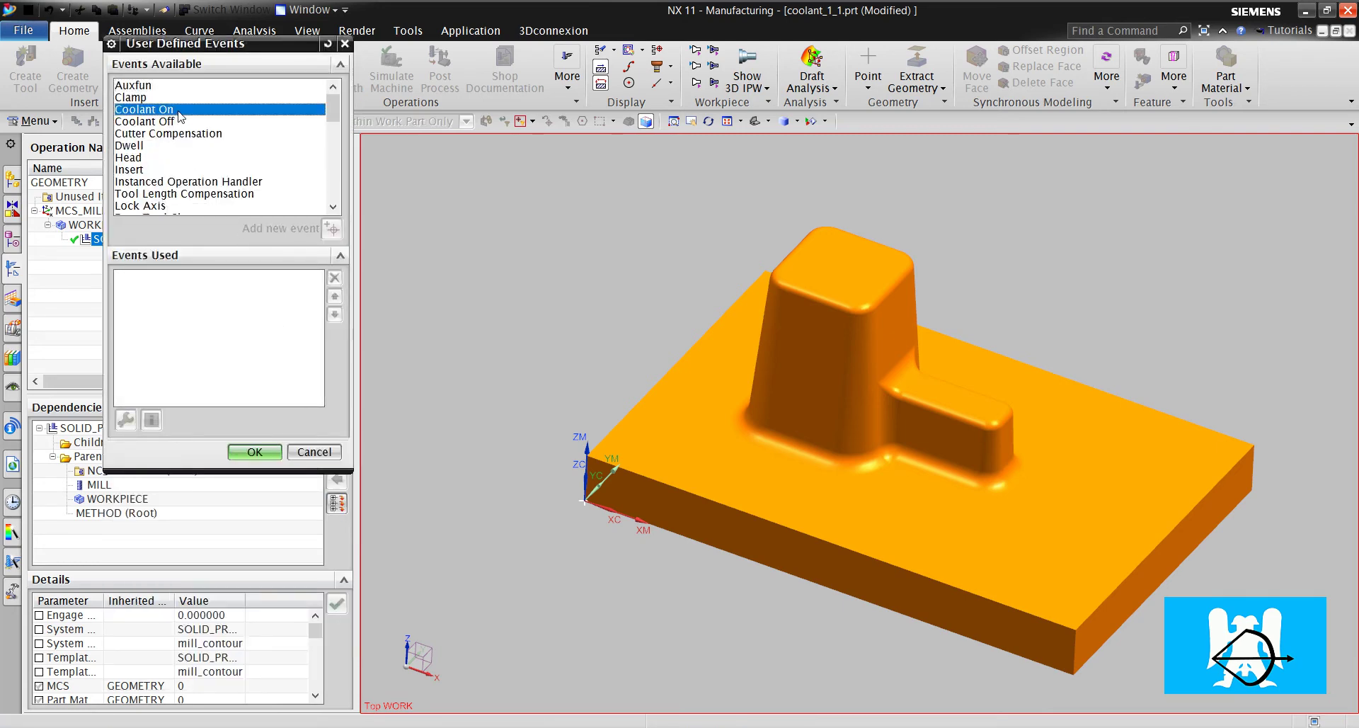
{"action": "left_click", "coordinate": [276, 107]}
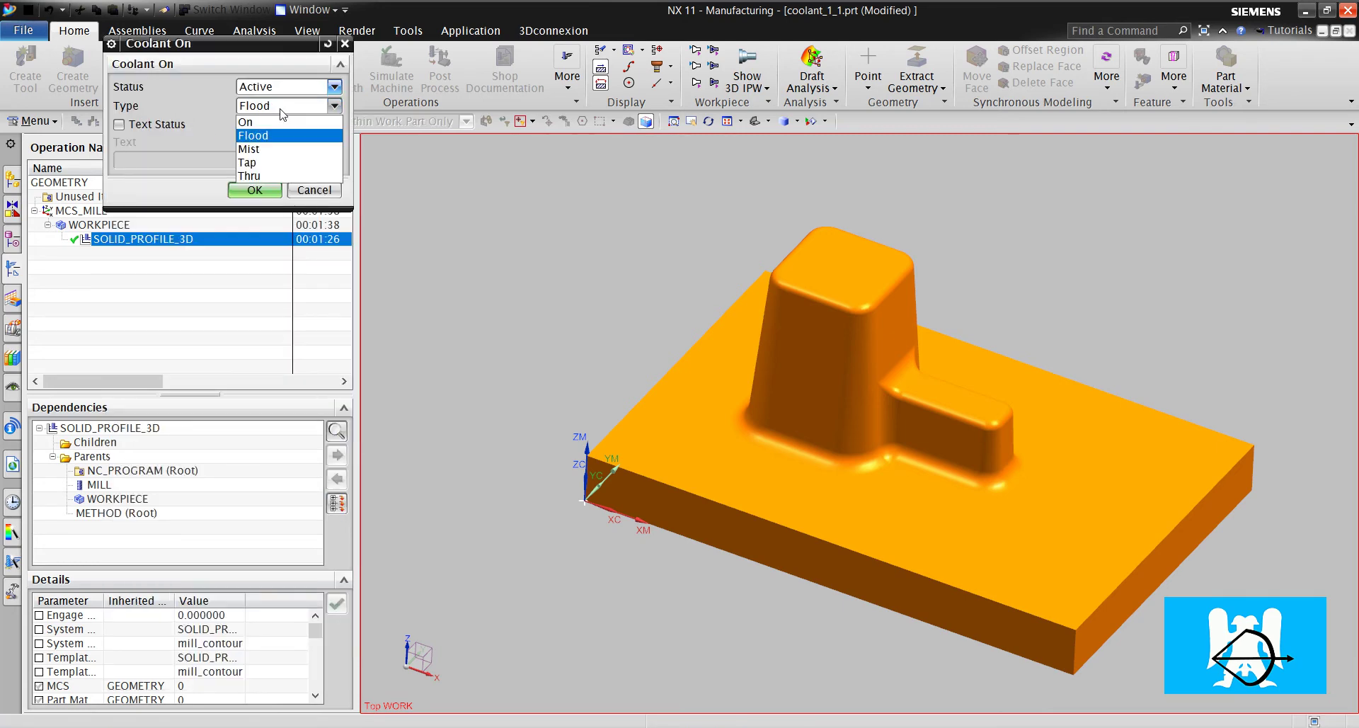
{"action": "left_click", "coordinate": [263, 177]}
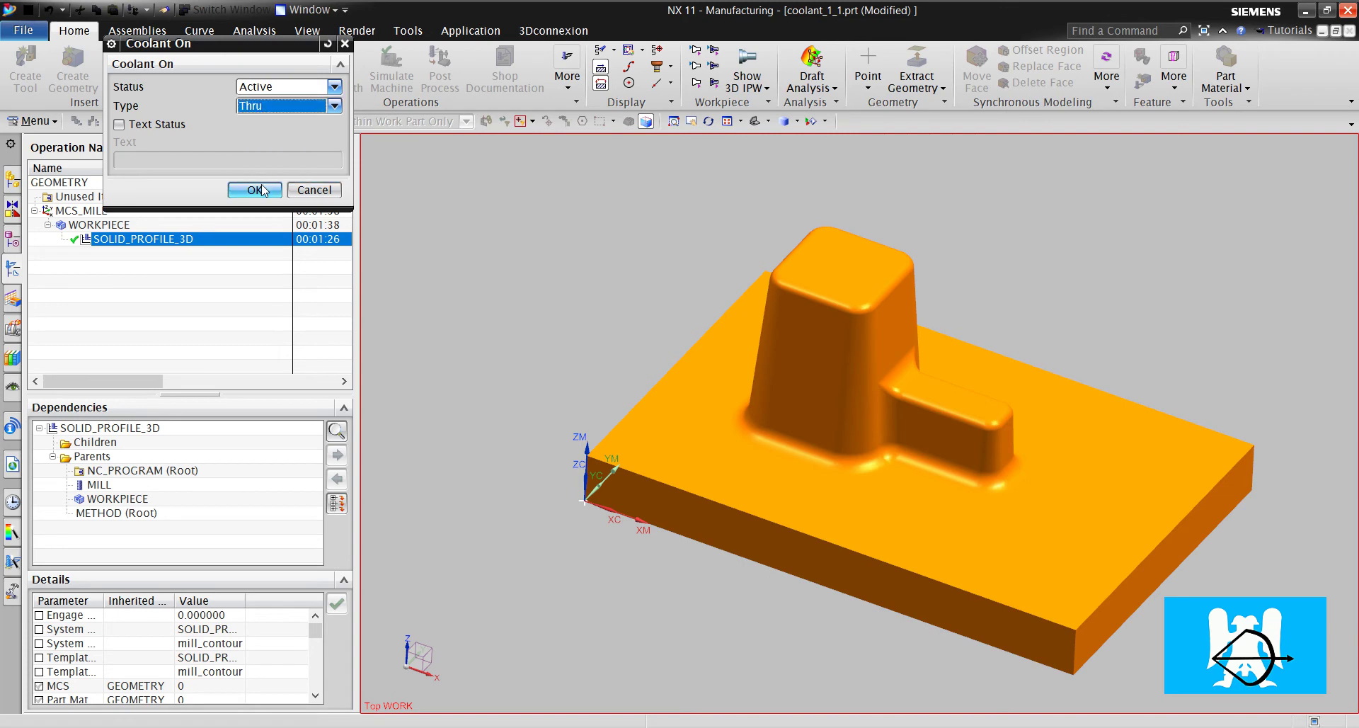
{"action": "left_click", "coordinate": [255, 190]}
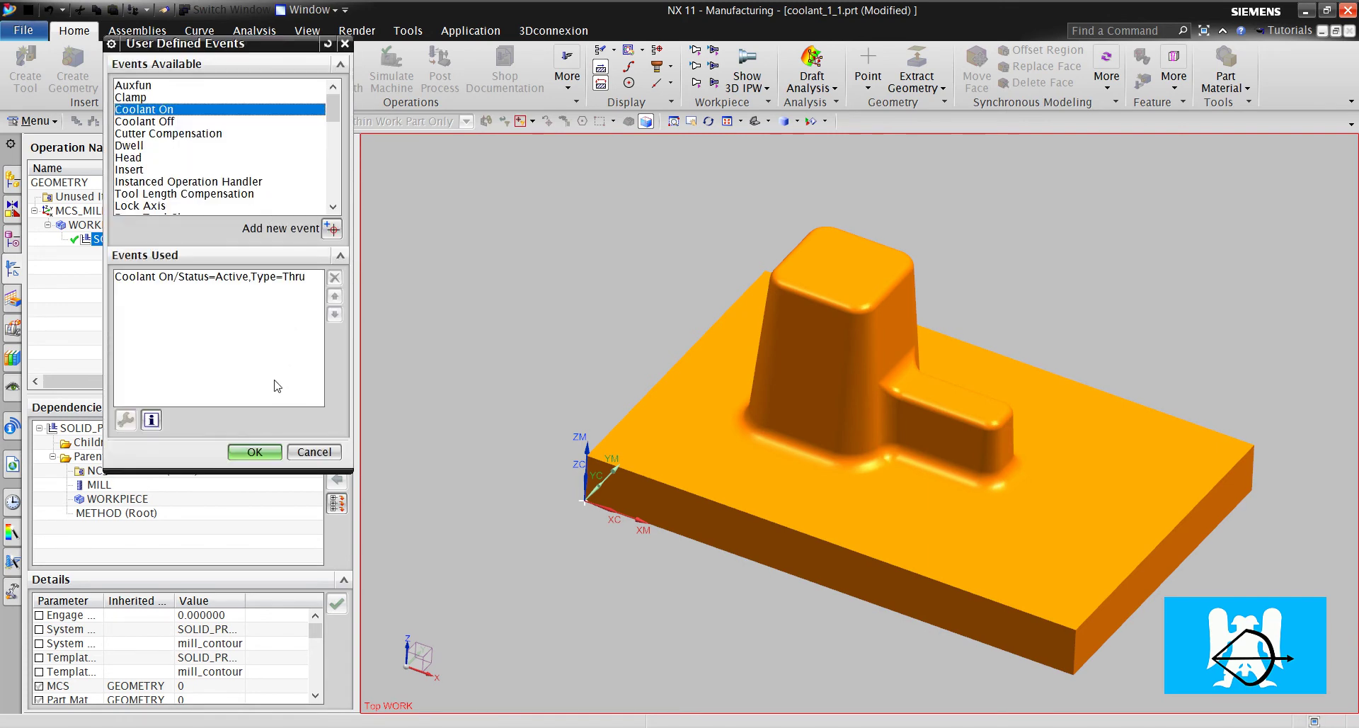
{"action": "left_click", "coordinate": [268, 453]}
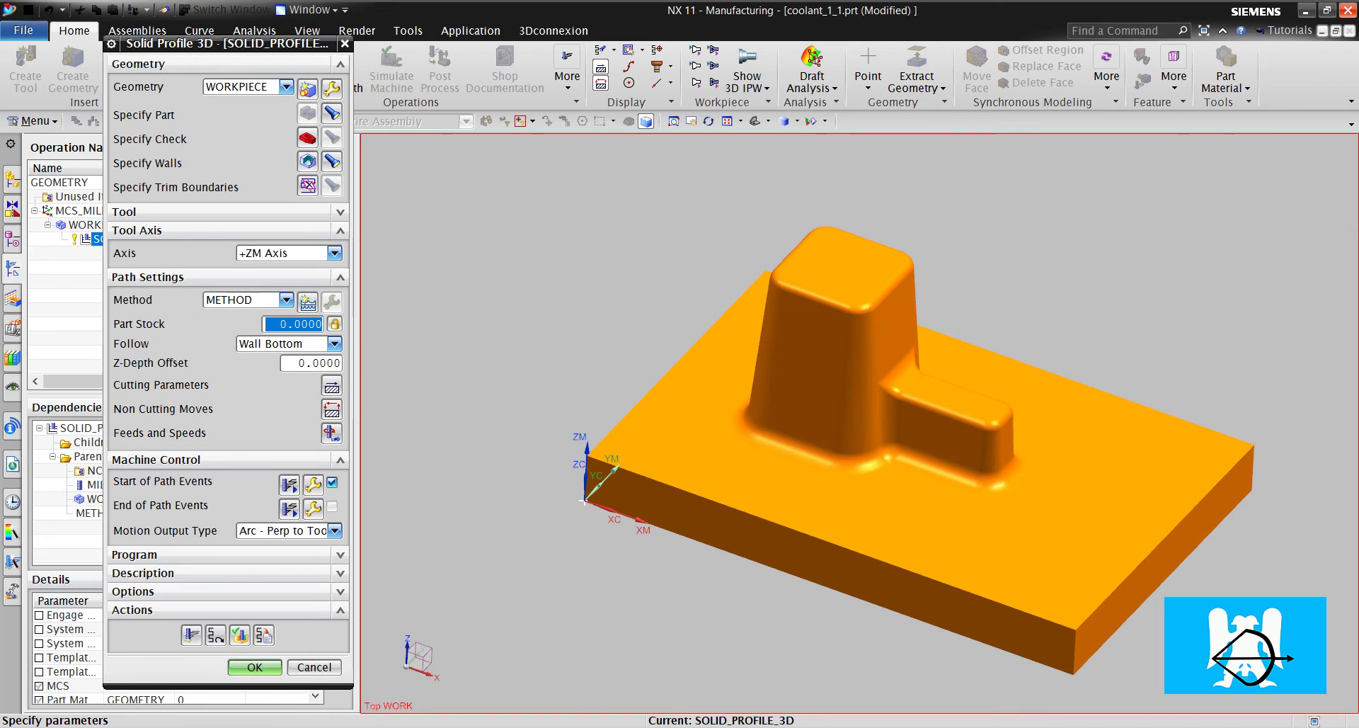
- Switch to Post Builder, examine the M codes assigned to Coolant Thru and Coolant Tap in the generic post, and return to NX
{"action": "key", "text": "alt+Tab"}
{"action": "left_click", "coordinate": [184, 223]}
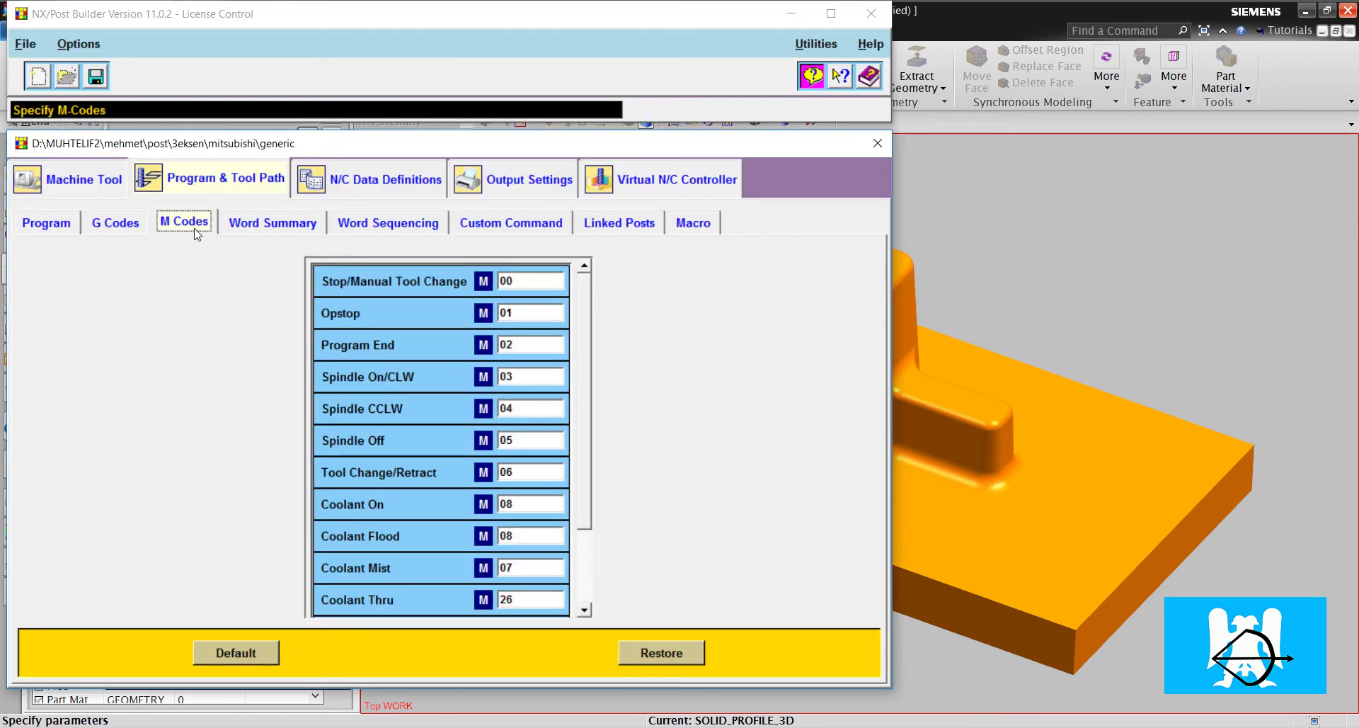
{"action": "scroll", "coordinate": [420, 524], "scroll_direction": "down", "scroll_amount": 1}
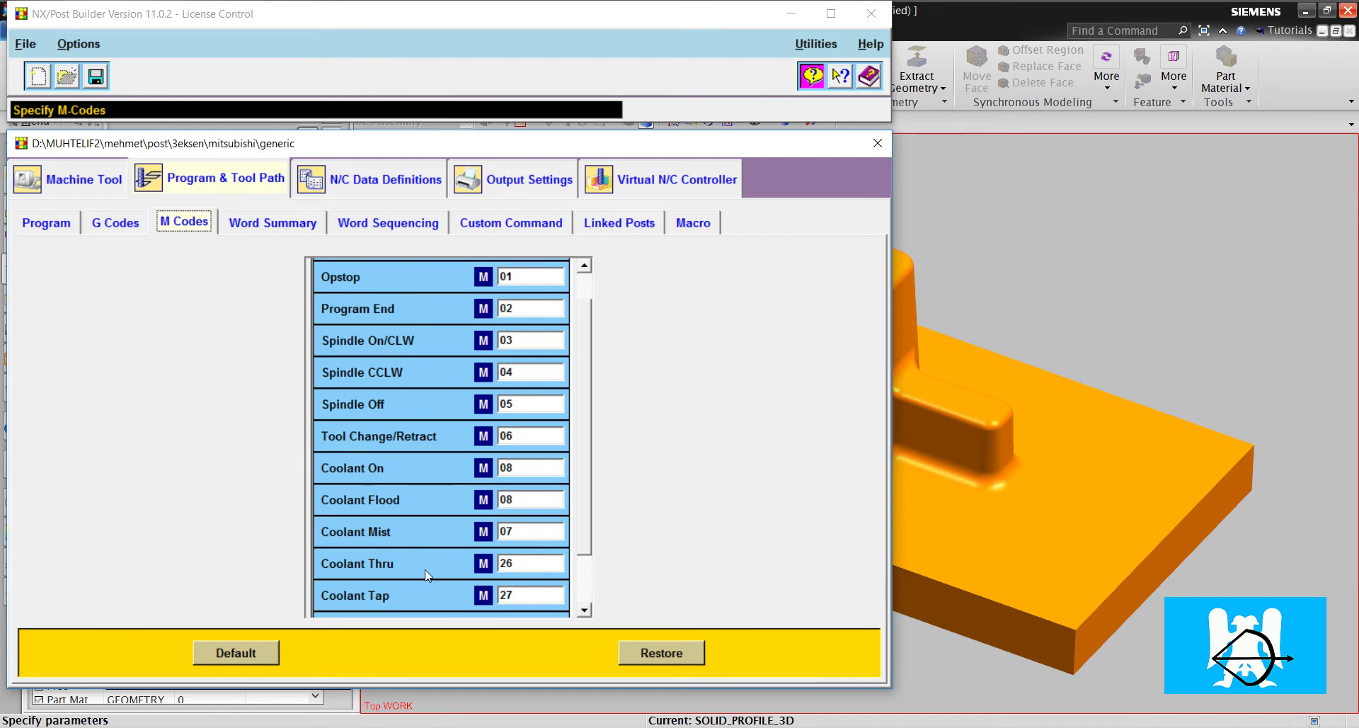
{"action": "left_click_drag", "start_coordinate": [524, 566], "coordinate": [504, 564]}
{"action": "left_click", "coordinate": [516, 564]}
{"action": "double_click", "coordinate": [521, 564]}
{"action": "scroll", "coordinate": [442, 530], "scroll_direction": "down", "scroll_amount": 2}
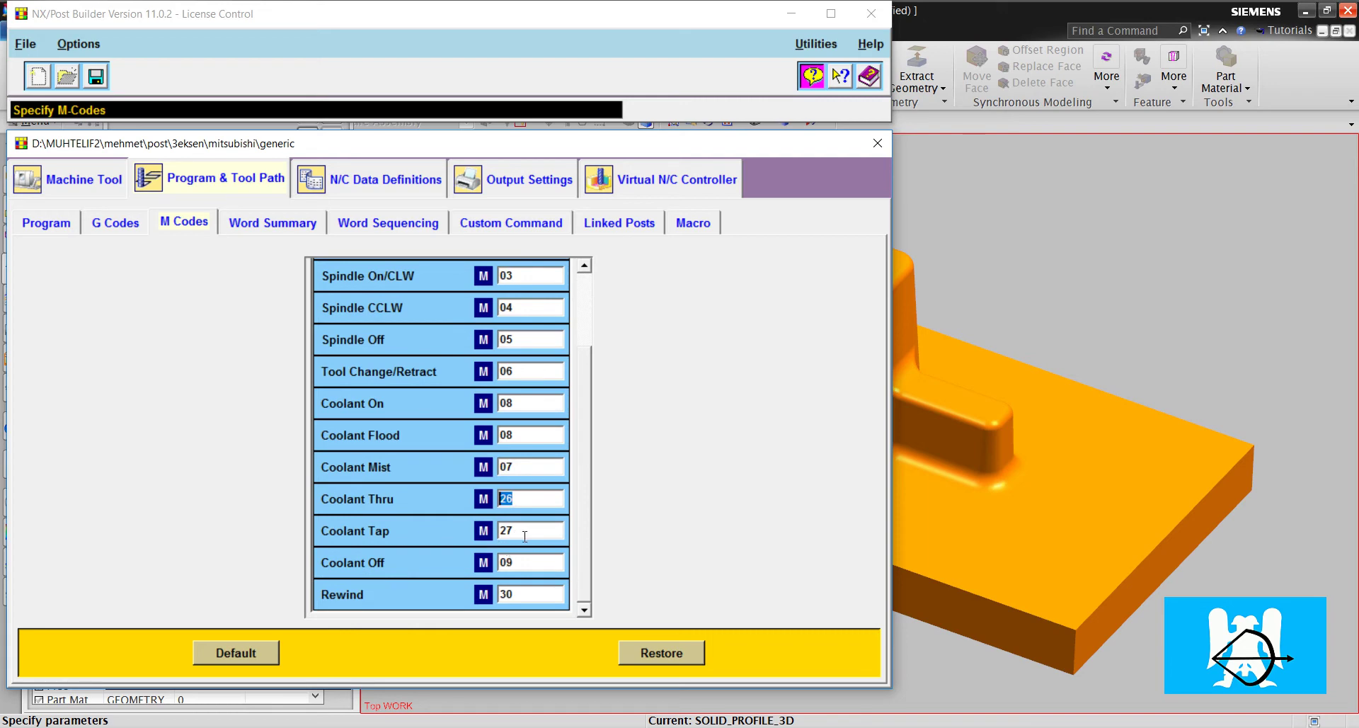
{"action": "left_click_drag", "start_coordinate": [525, 536], "coordinate": [472, 545]}
{"action": "left_click", "coordinate": [820, 22]}
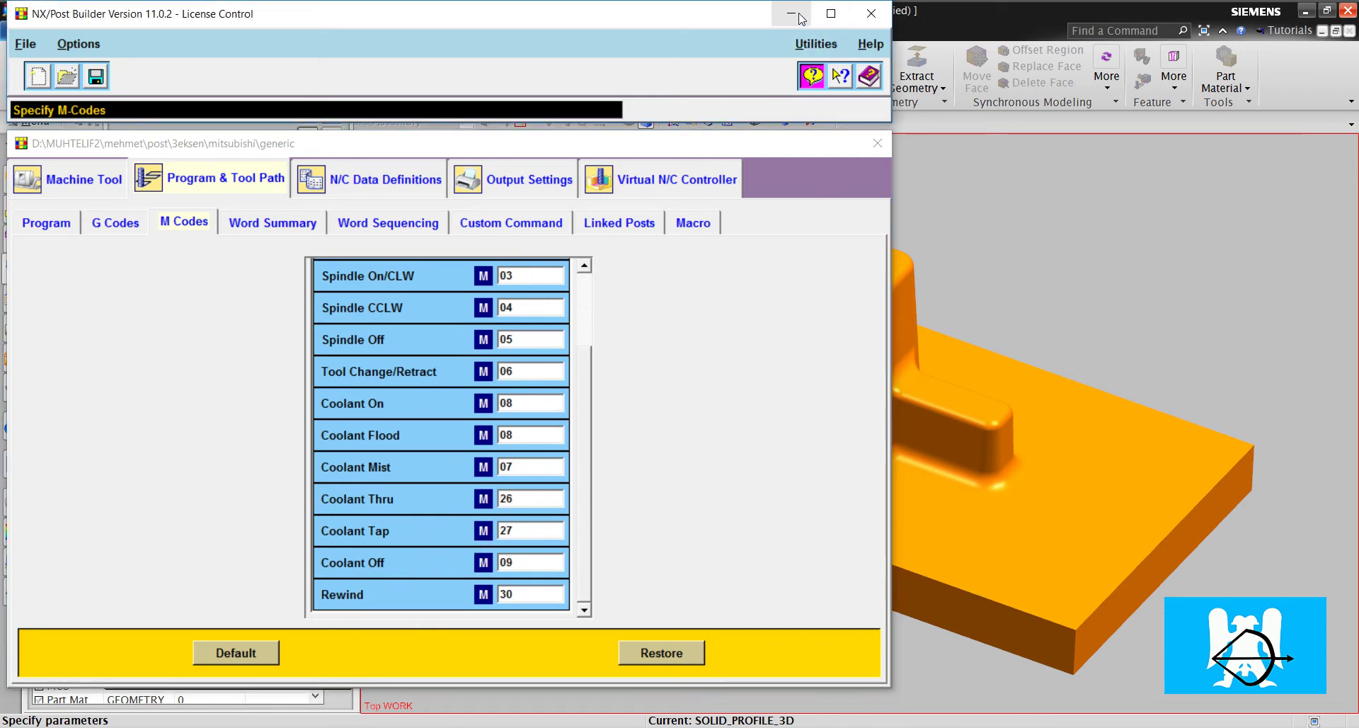
{"action": "left_click", "coordinate": [799, 14]}
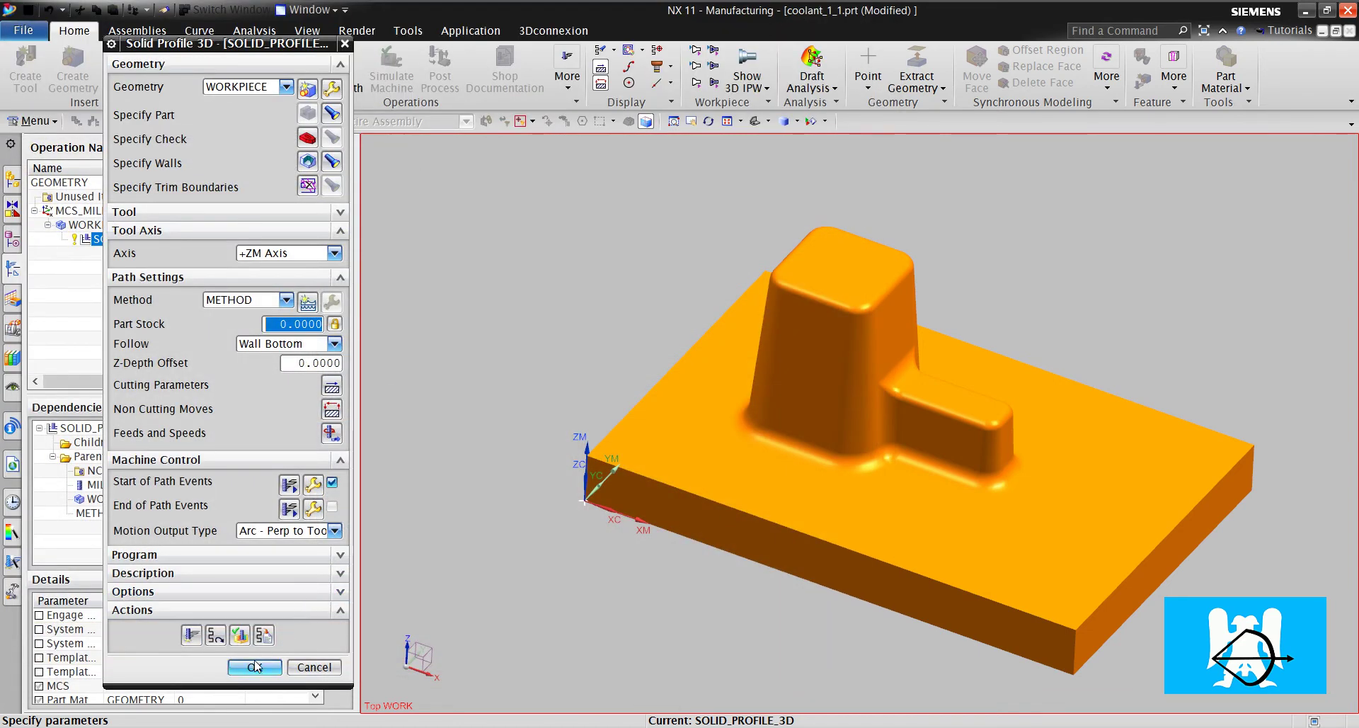
- Accept the operation's settings, post-process SOLID_PROFILE_3D again with the generic postprocessor, overwriting the output file, and check which coolant code is listed
{"action": "right_click", "coordinate": [145, 239]}
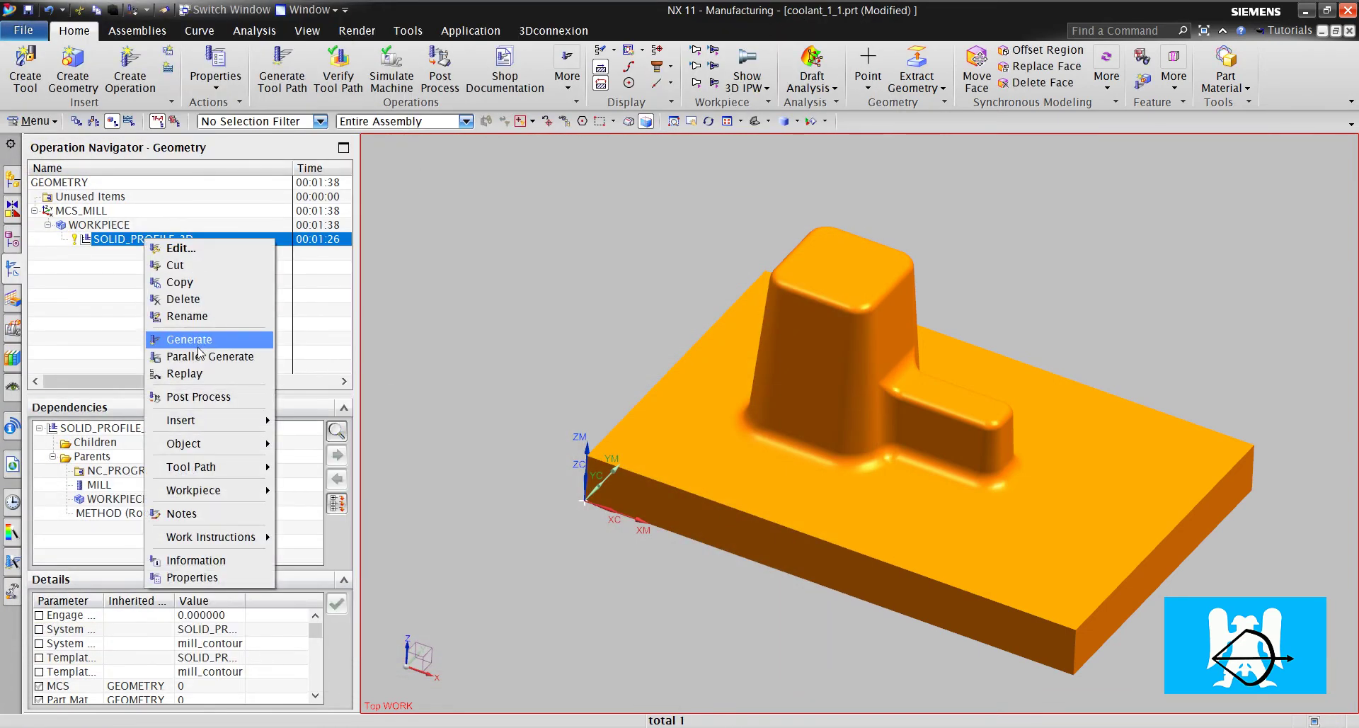
{"action": "left_click", "coordinate": [206, 395]}
{"action": "left_click", "coordinate": [196, 453]}
{"action": "key", "text": "Return"}
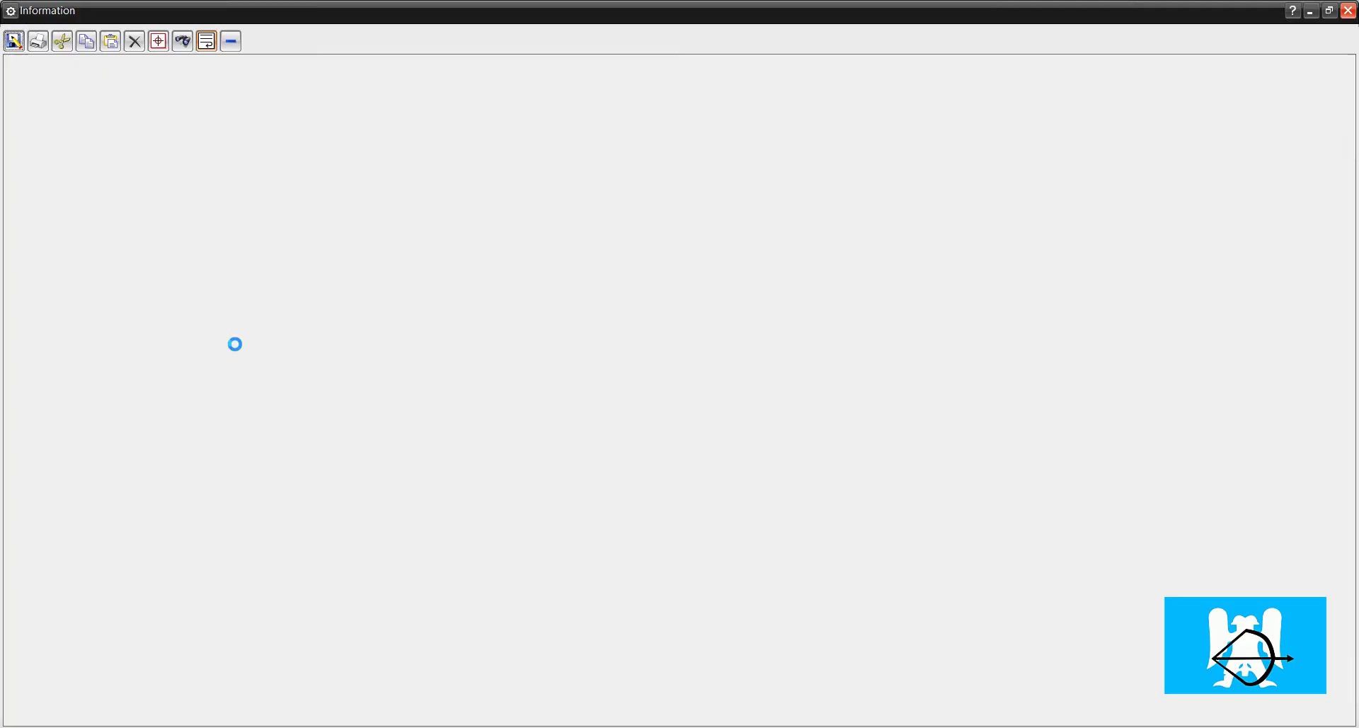
{"action": "left_click_drag", "start_coordinate": [257, 365], "coordinate": [237, 366]}
{"action": "left_click", "coordinate": [1349, 10]}
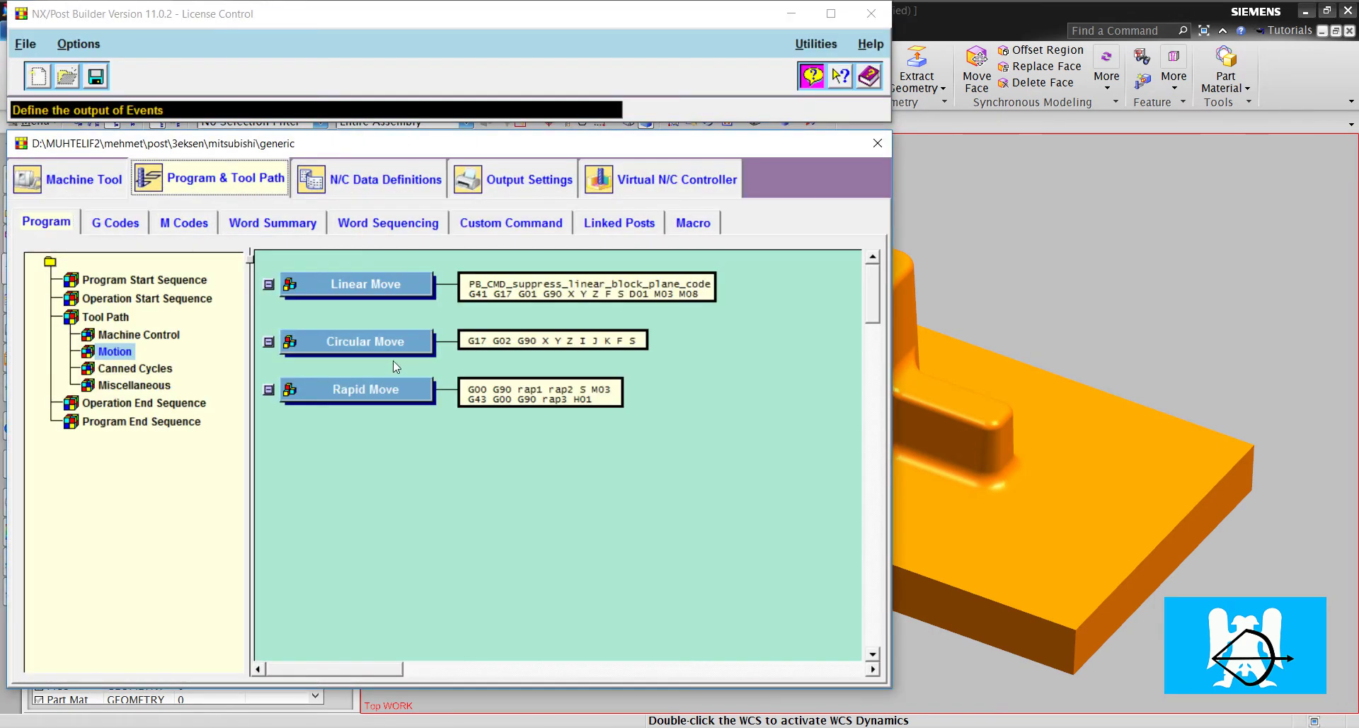
- In Post Builder's Linear Move event, view the coolant word's expression, change its element to M08-Coolant Code (FLOOD/MIST/ON..) and make it optional
{"action": "left_click", "coordinate": [366, 283]}
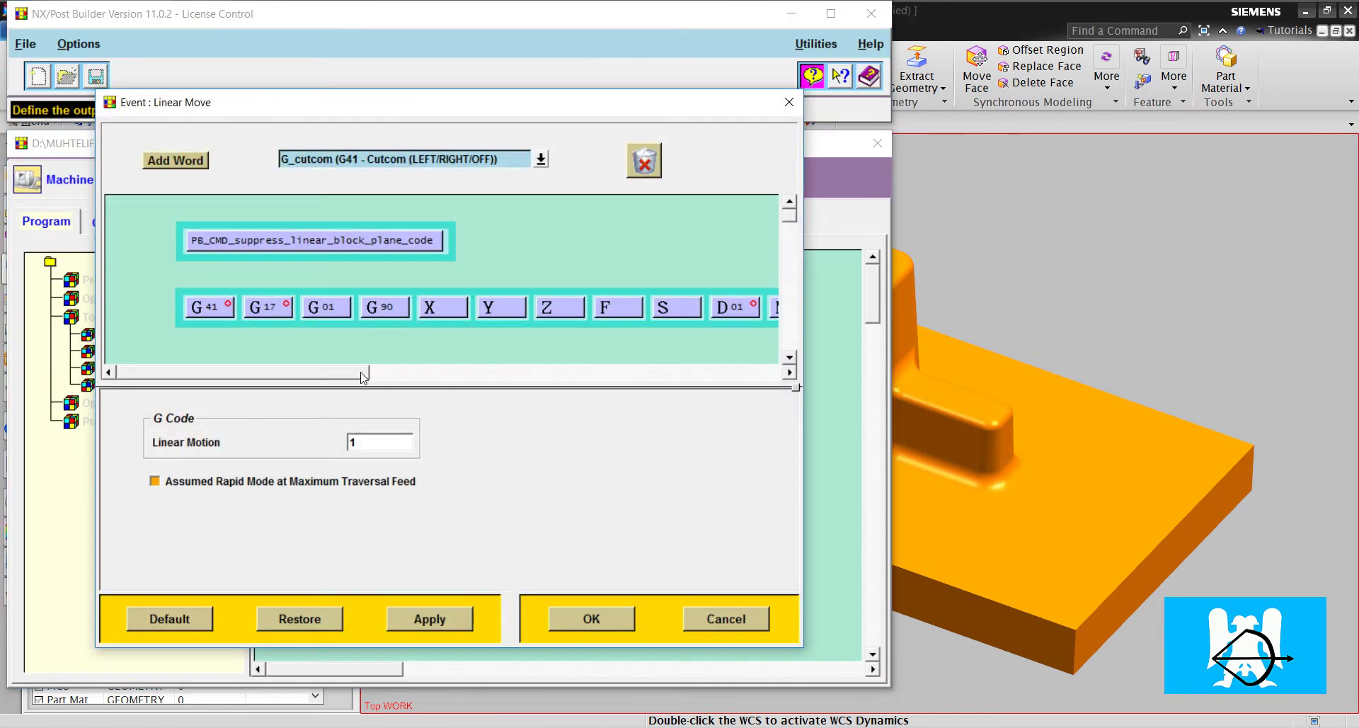
{"action": "left_click_drag", "start_coordinate": [363, 374], "coordinate": [500, 350]}
{"action": "right_click", "coordinate": [369, 309]}
{"action": "left_click", "coordinate": [395, 320]}
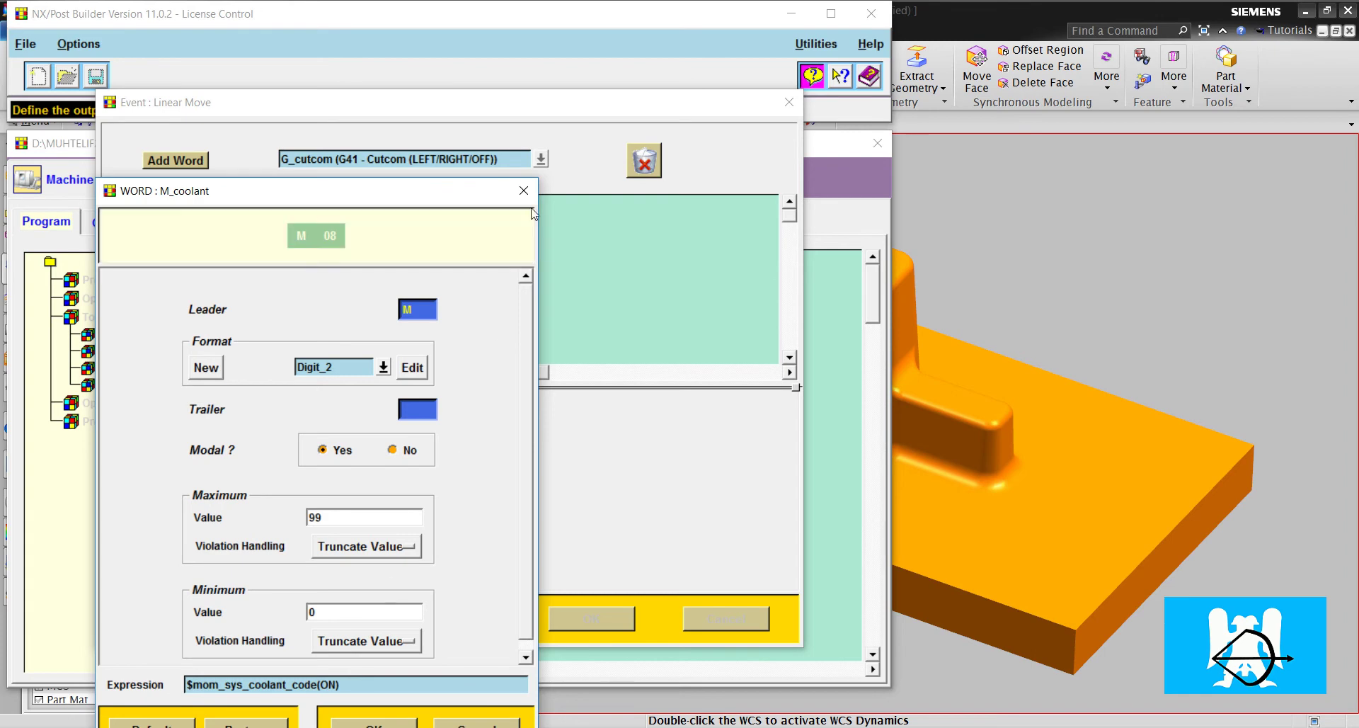
{"action": "left_click", "coordinate": [373, 722]}
{"action": "right_click", "coordinate": [377, 312]}
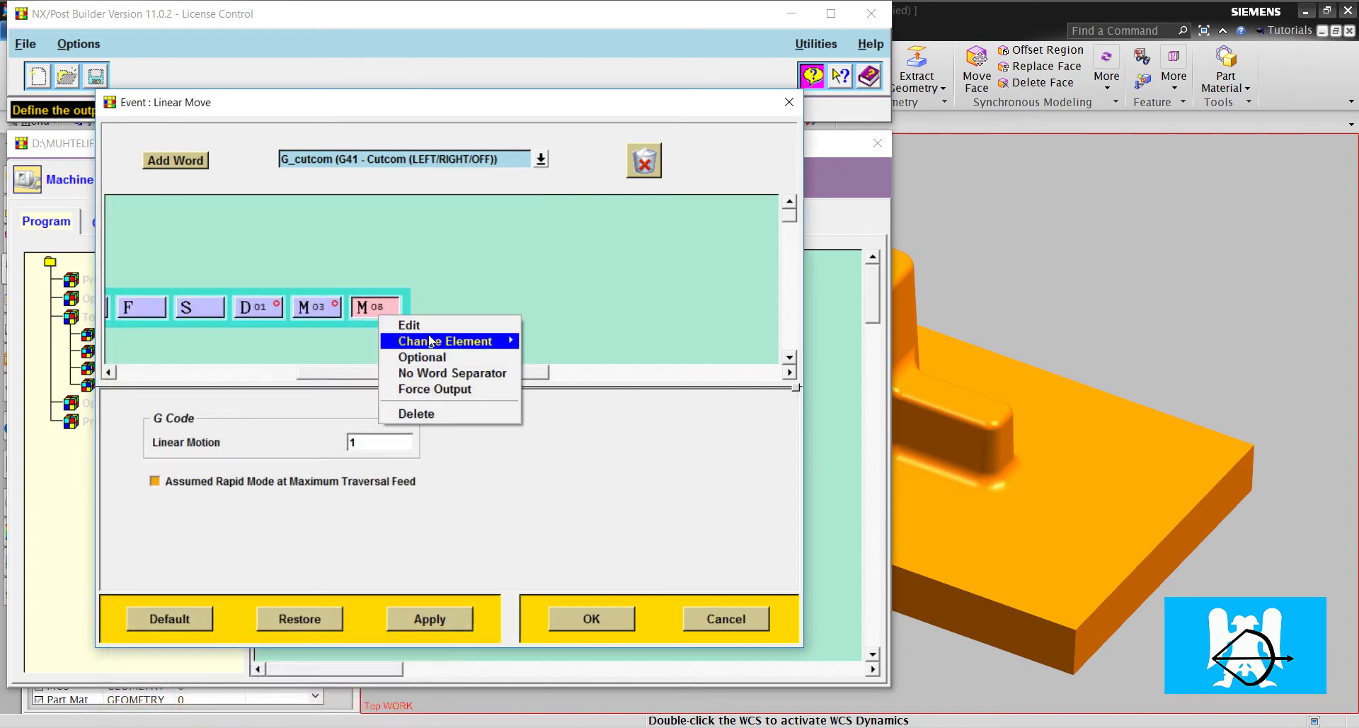
{"action": "mouse_move", "coordinate": [435, 342]}
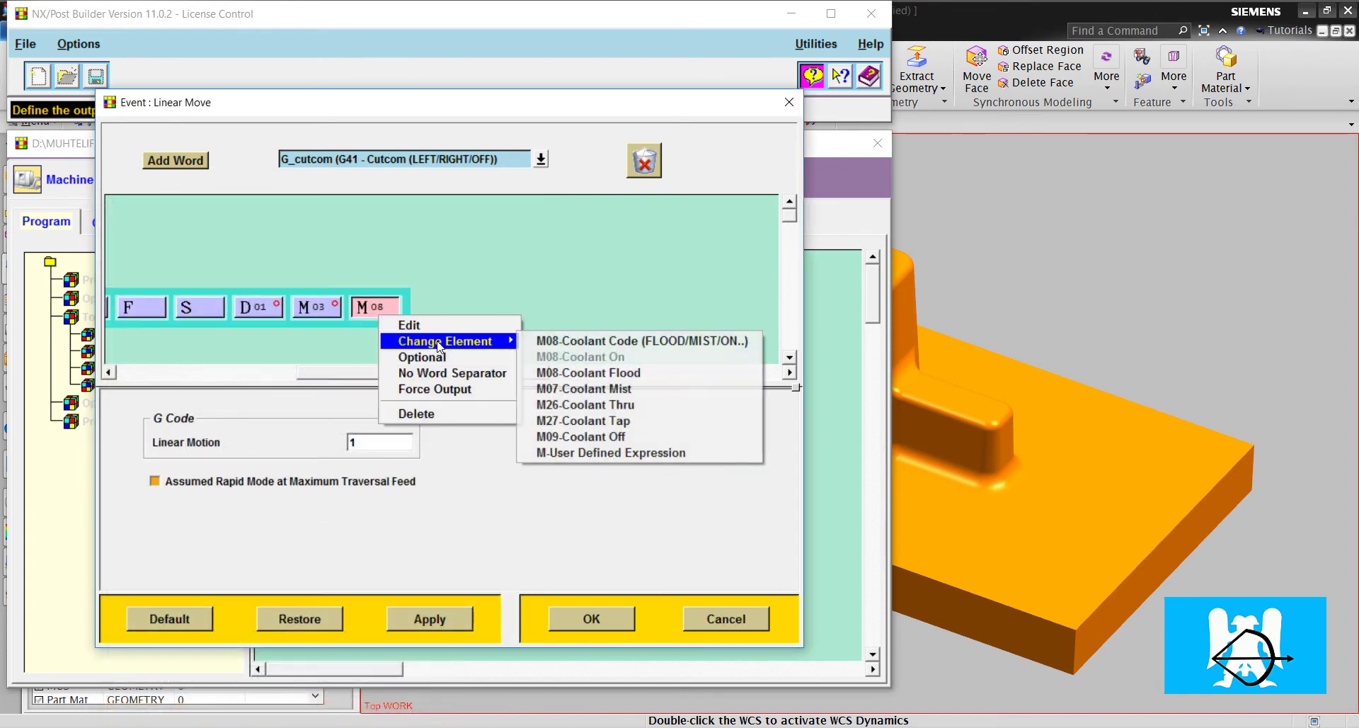
{"action": "left_click", "coordinate": [613, 343]}
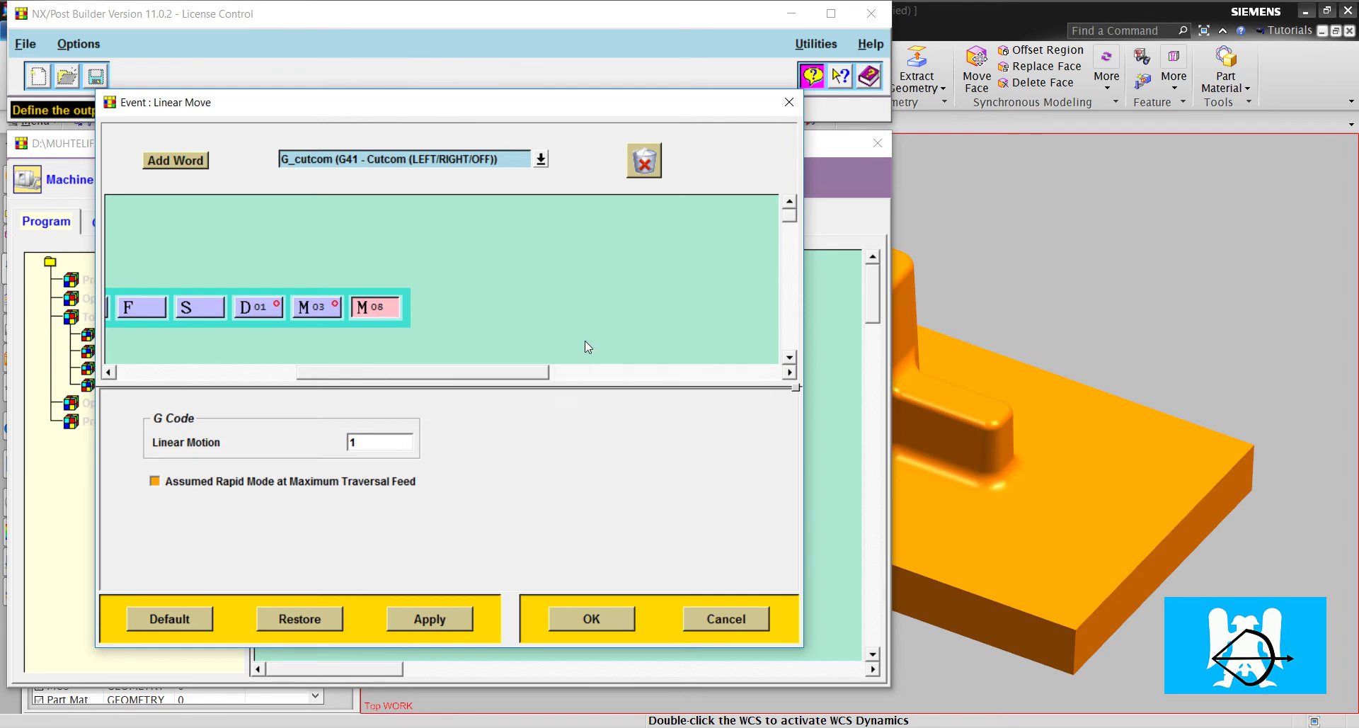
{"action": "right_click", "coordinate": [391, 316]}
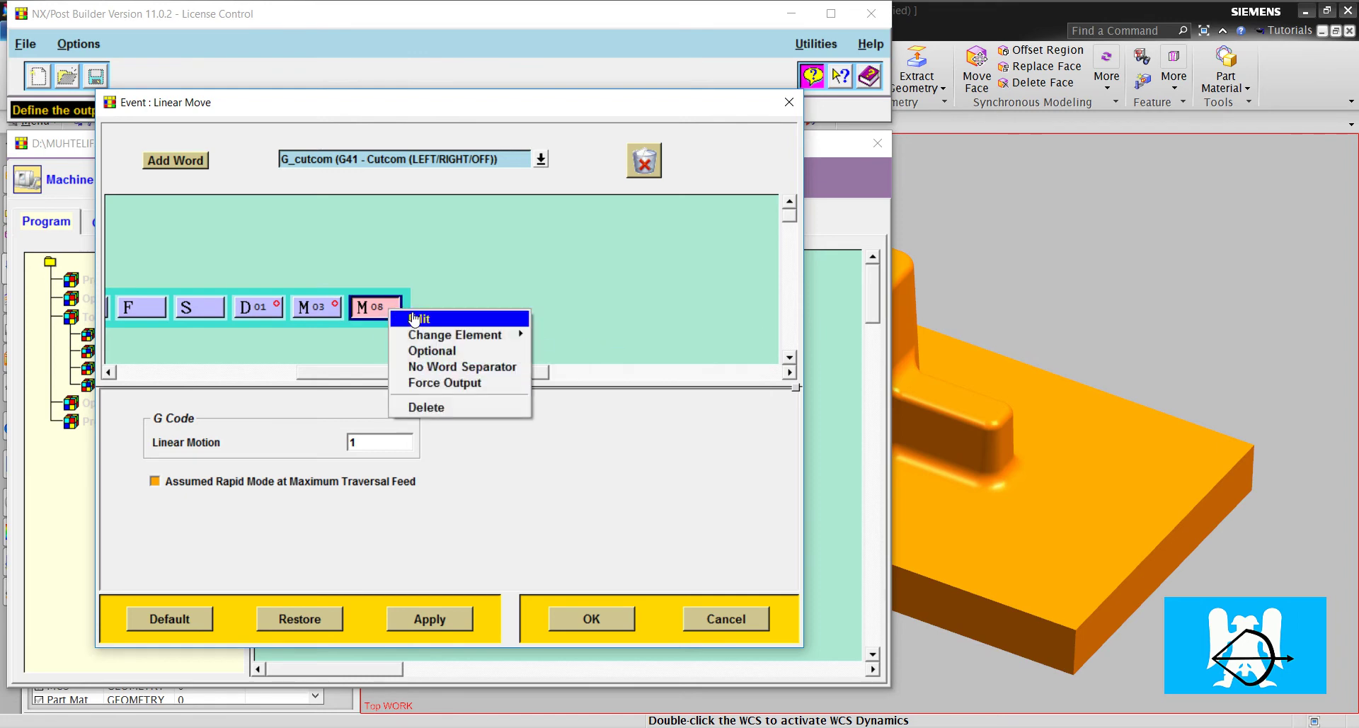
{"action": "left_click", "coordinate": [454, 352]}
{"action": "left_click", "coordinate": [591, 619]}
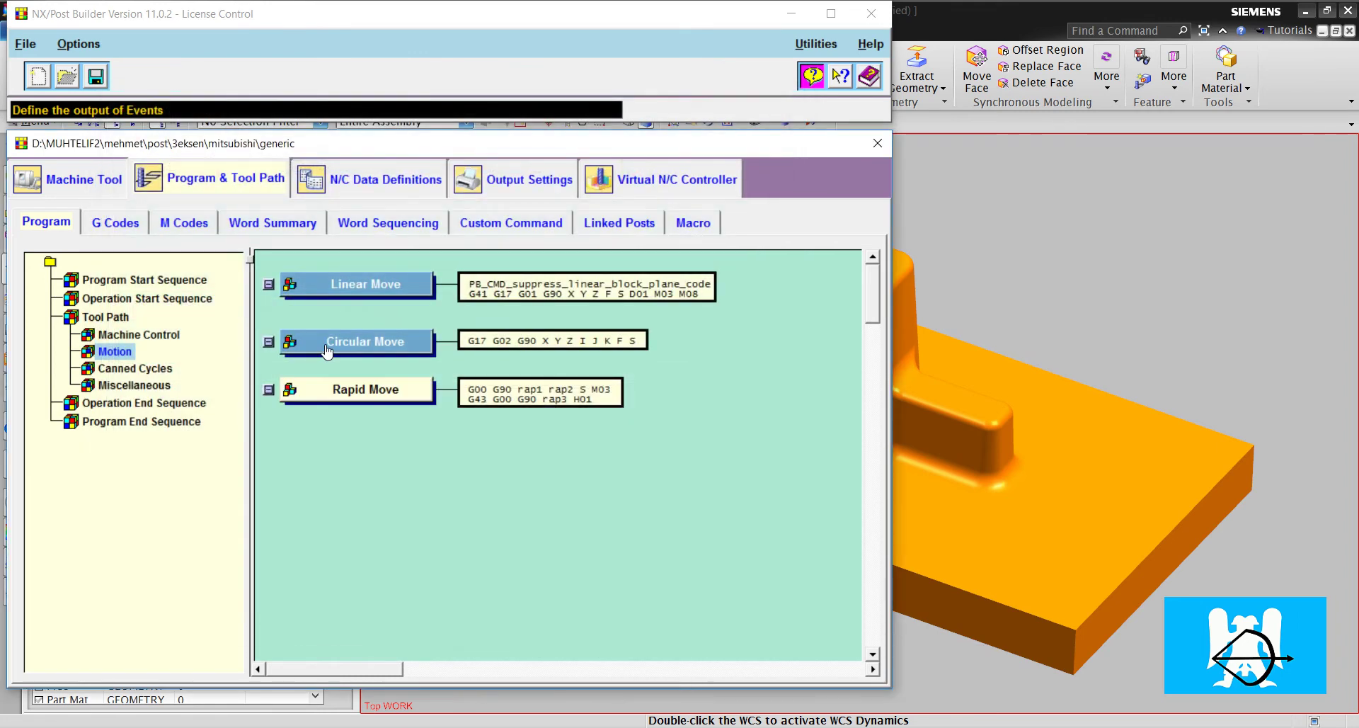
- Save the generic post, accepting the license selection with output encryption on, and return to NX
{"action": "key", "text": "ctrl+s"}
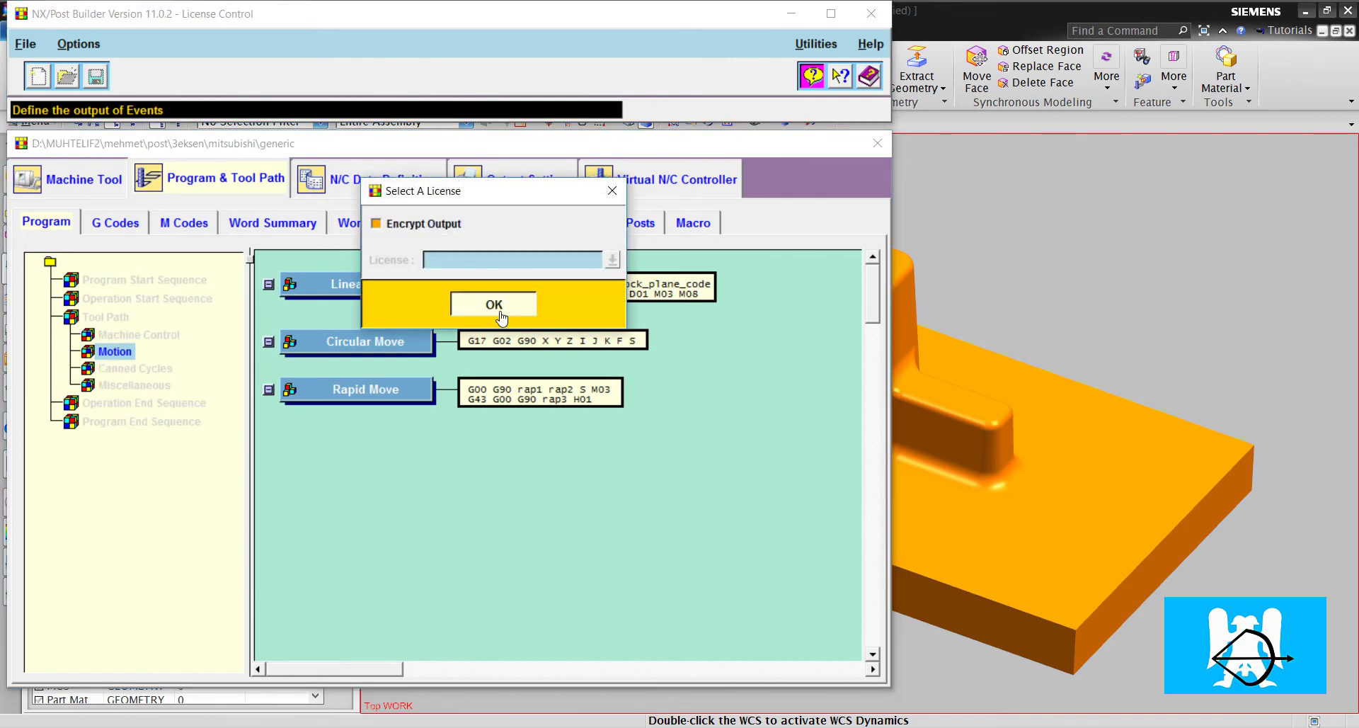
{"action": "left_click", "coordinate": [493, 303]}
{"action": "left_click", "coordinate": [1061, 236]}
- Post-process SOLID_PROFILE_3D with the generic postprocessor, overwriting the output file, and check the coolant code listed for the Thru event
{"action": "right_click", "coordinate": [190, 233]}
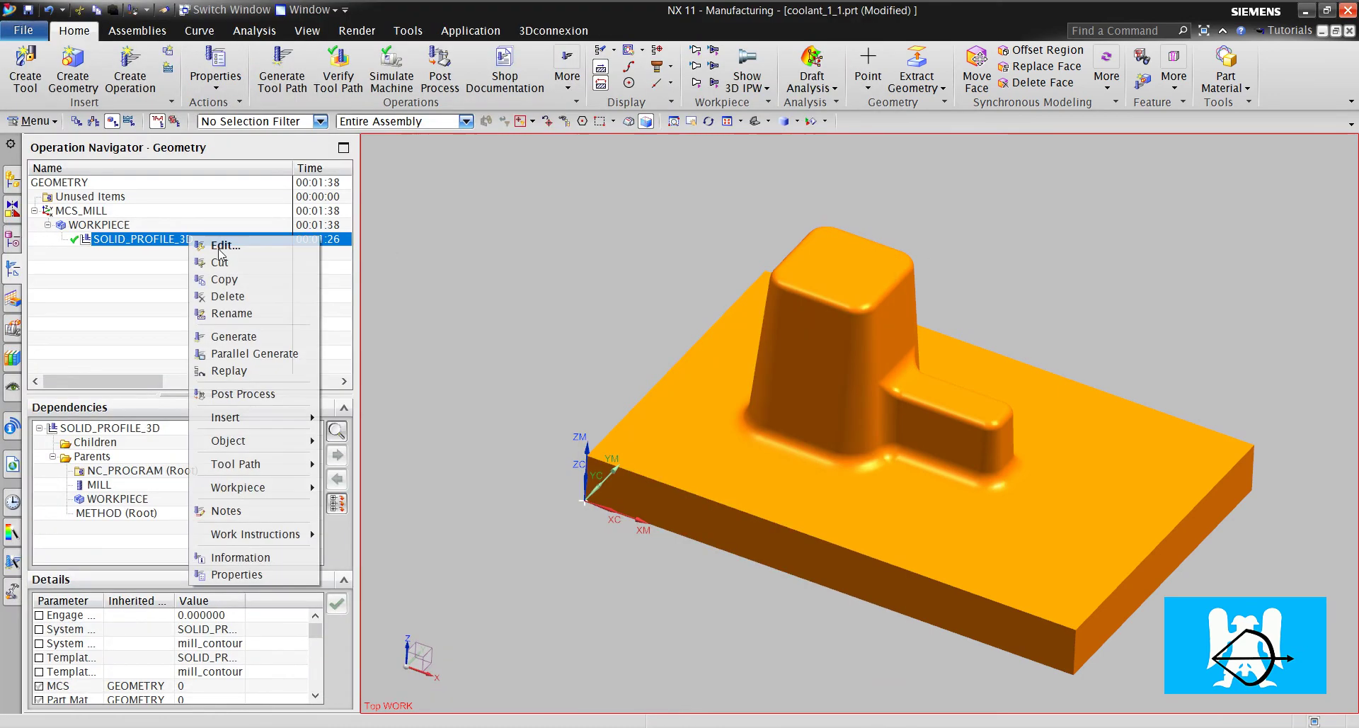
{"action": "left_click", "coordinate": [262, 389]}
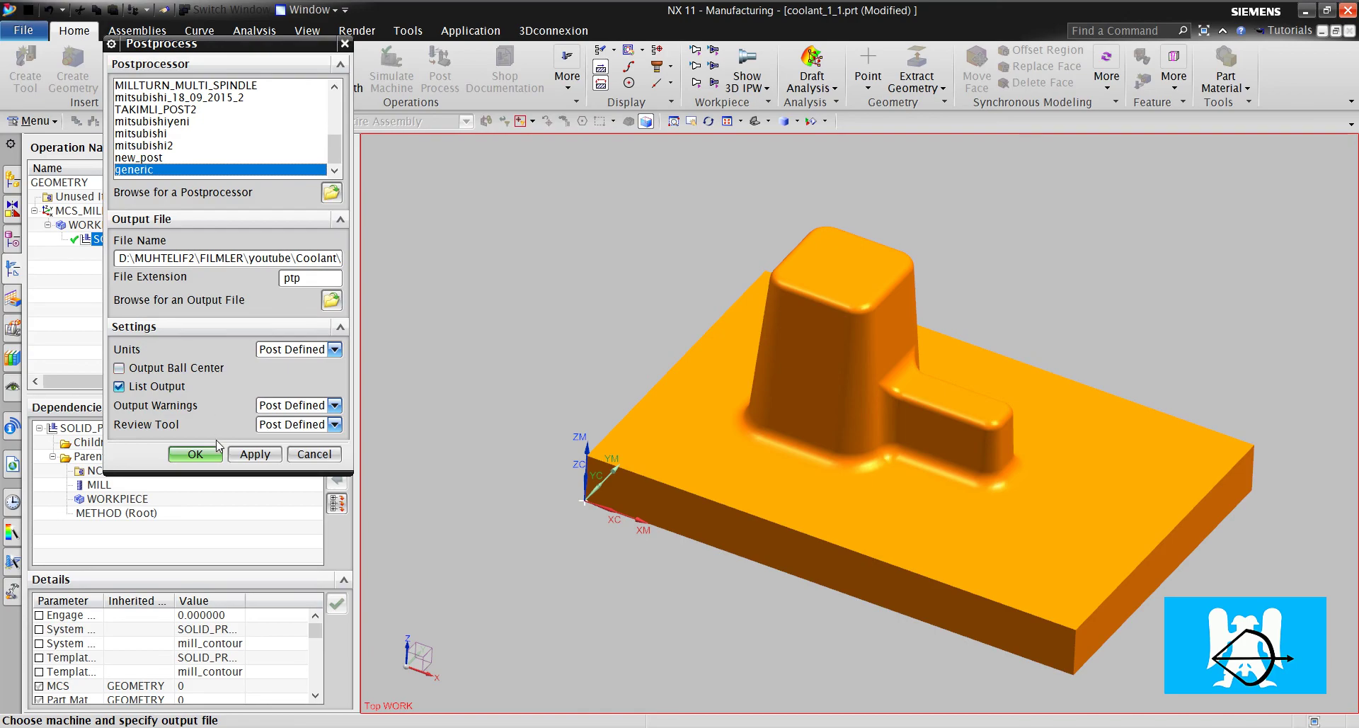
{"action": "left_click", "coordinate": [196, 453]}
{"action": "left_click", "coordinate": [603, 429]}
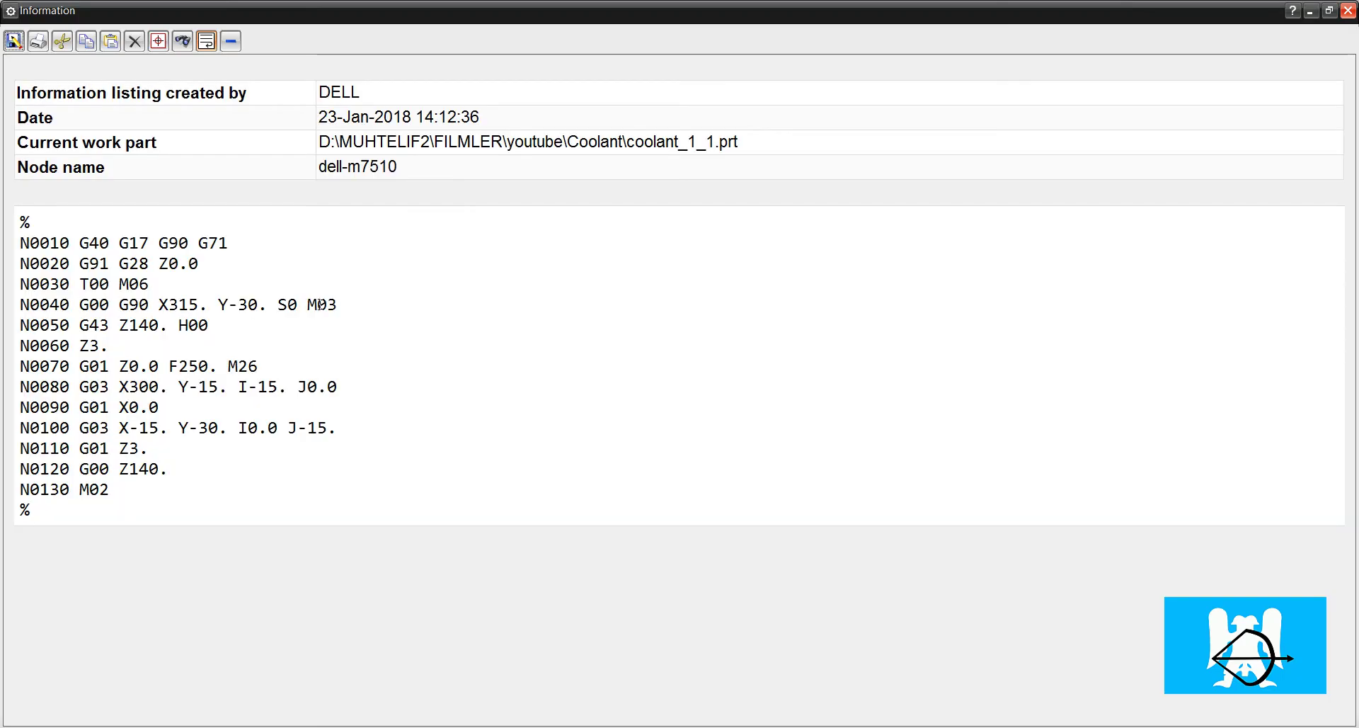
{"action": "left_click_drag", "start_coordinate": [262, 365], "coordinate": [248, 365]}
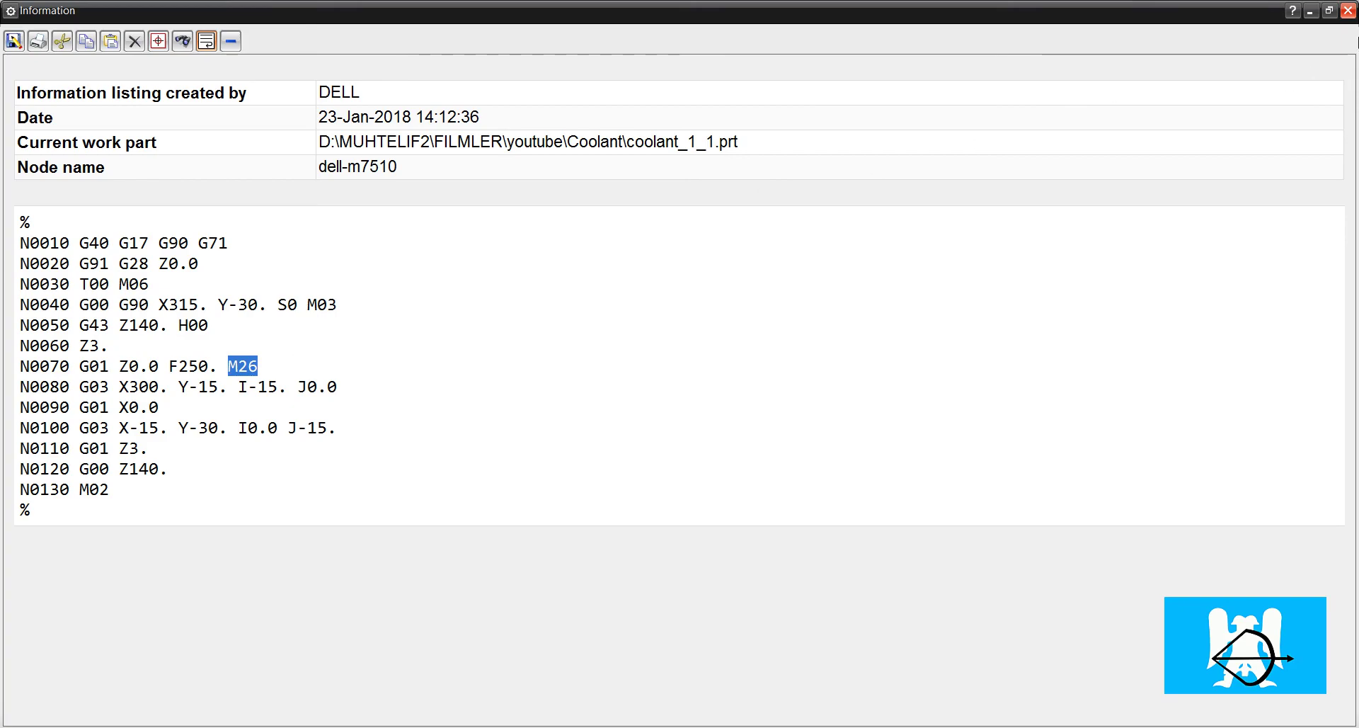
{"action": "left_click", "coordinate": [1349, 10]}
- Change the Coolant On start of path event of SOLID_PROFILE_3D to type Mist, regenerate the tool path and accept the operation
{"action": "double_click", "coordinate": [225, 245]}
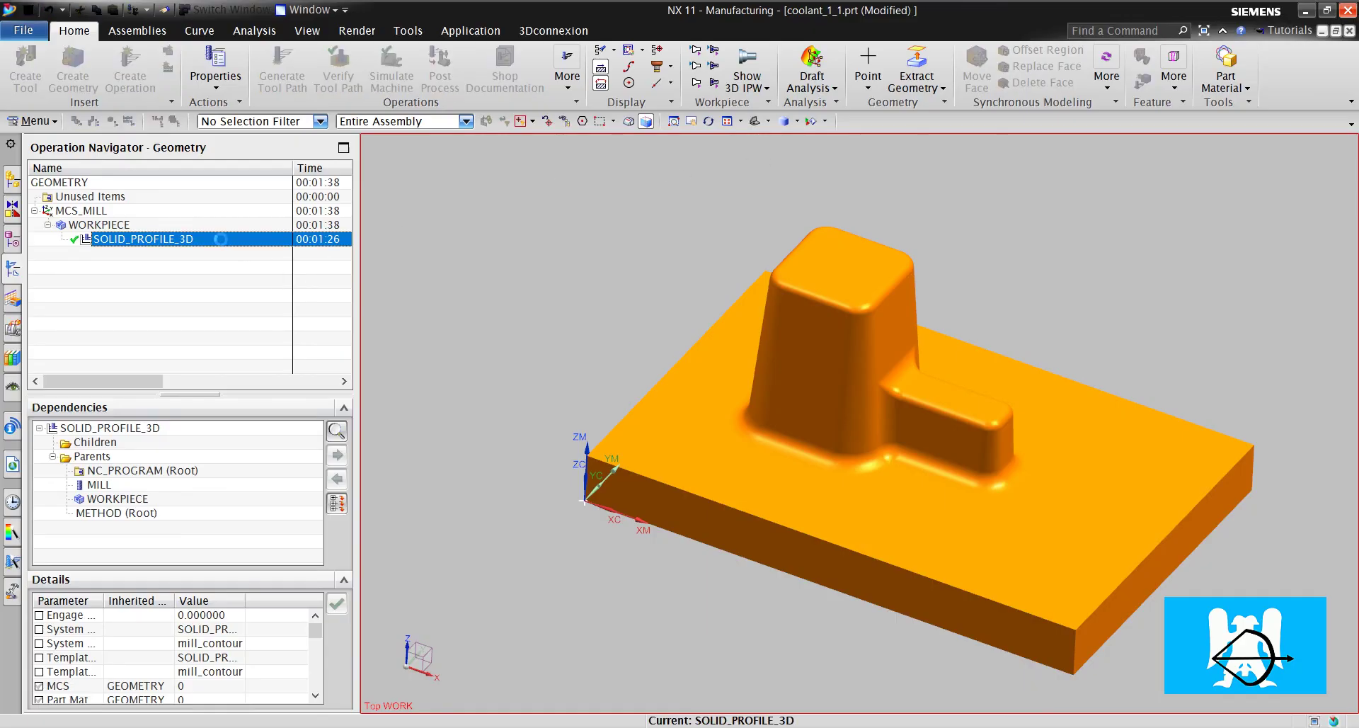
{"action": "left_click", "coordinate": [313, 484]}
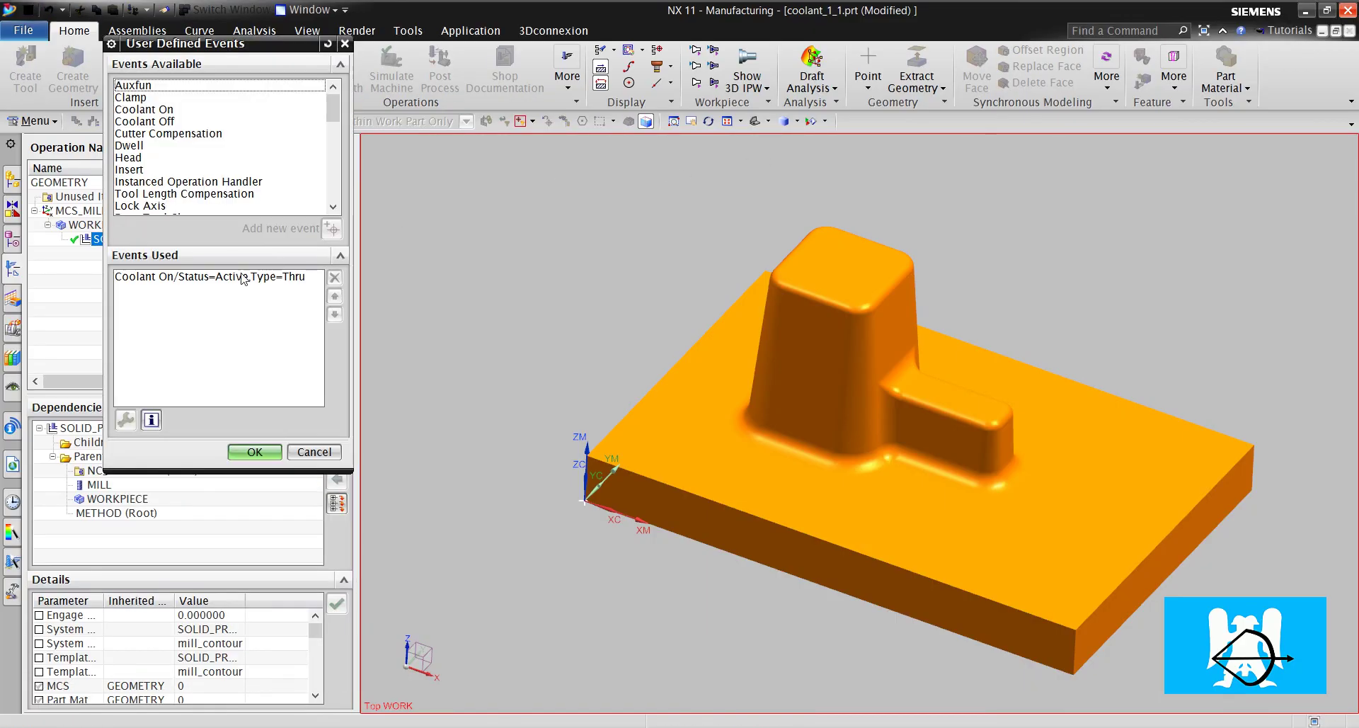
{"action": "double_click", "coordinate": [242, 278]}
{"action": "left_click", "coordinate": [266, 105]}
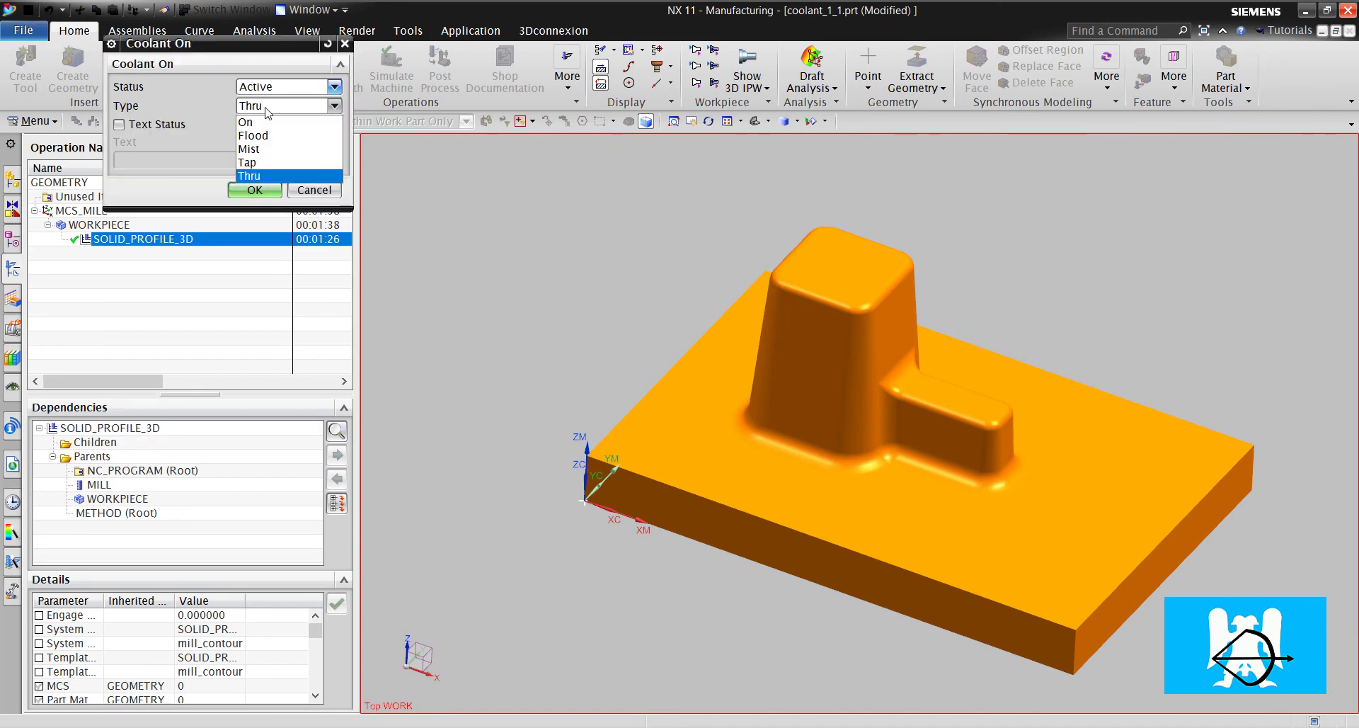
{"action": "left_click", "coordinate": [267, 150]}
{"action": "left_click", "coordinate": [255, 191]}
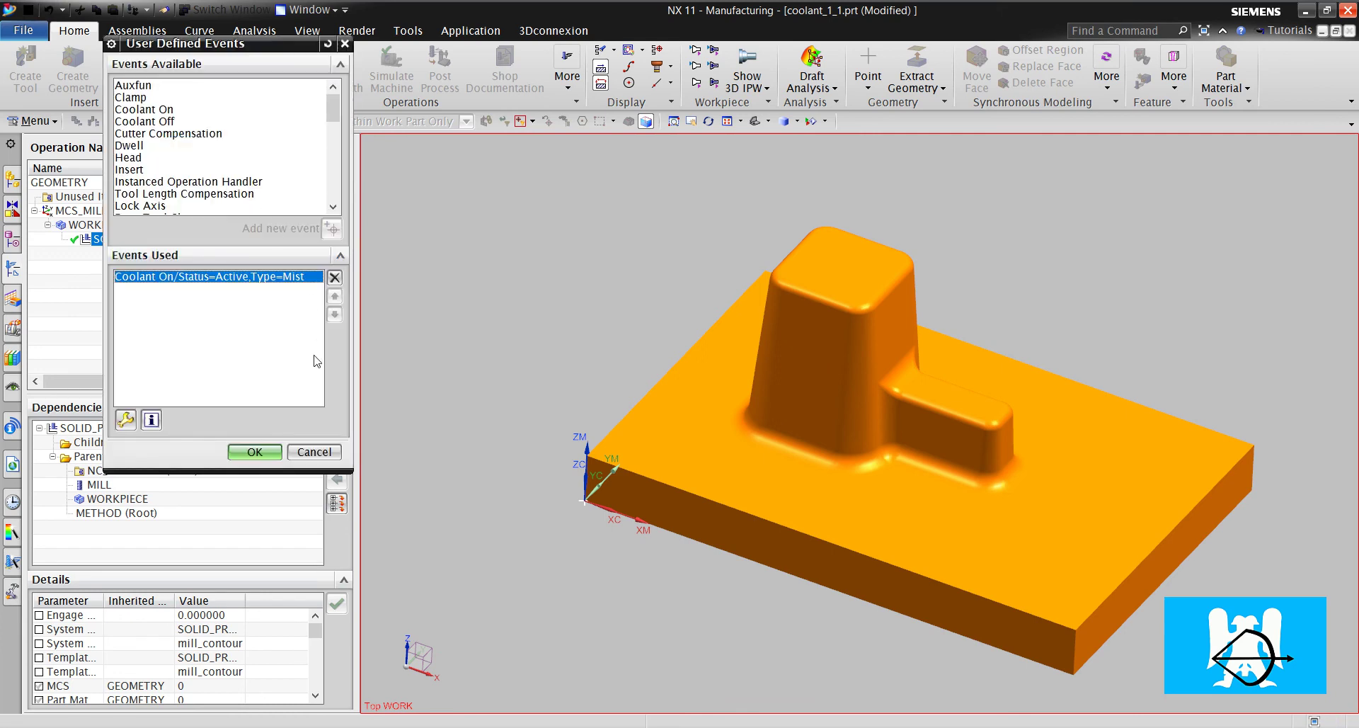
{"action": "left_click", "coordinate": [244, 452]}
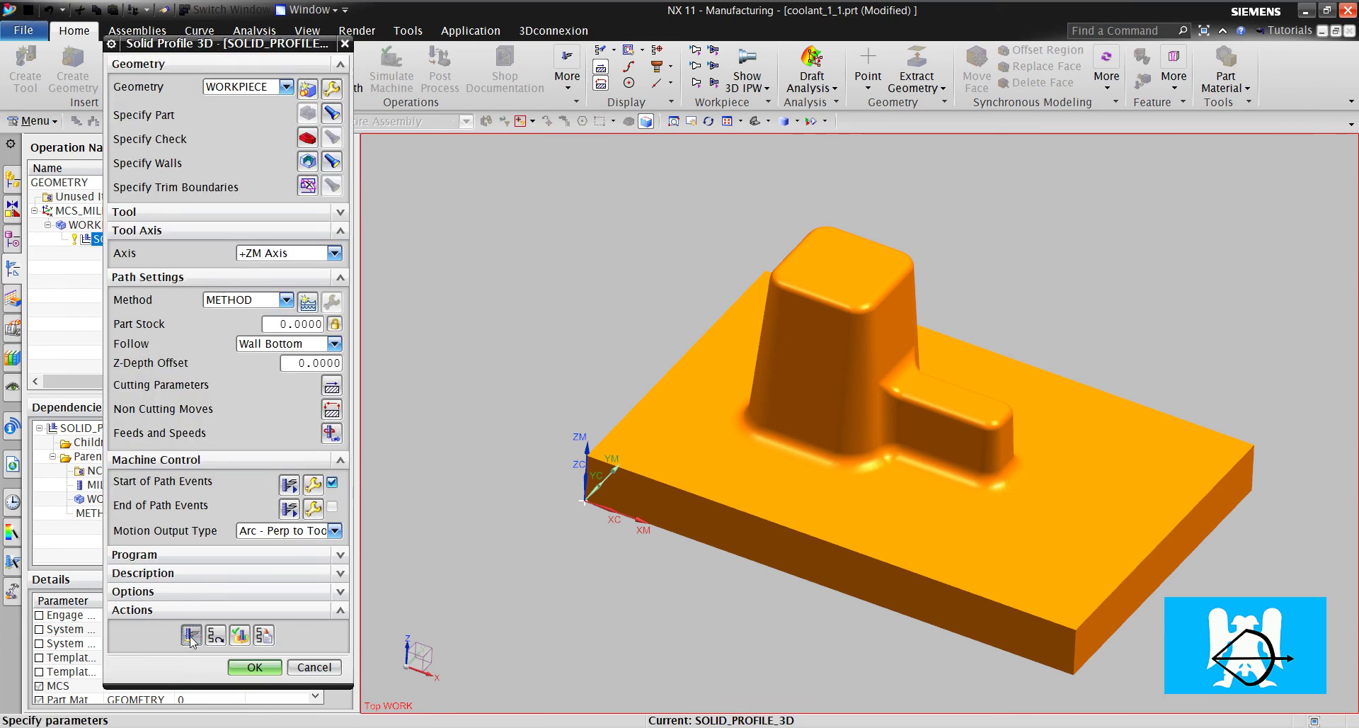
{"action": "middle_click", "coordinate": [261, 629]}
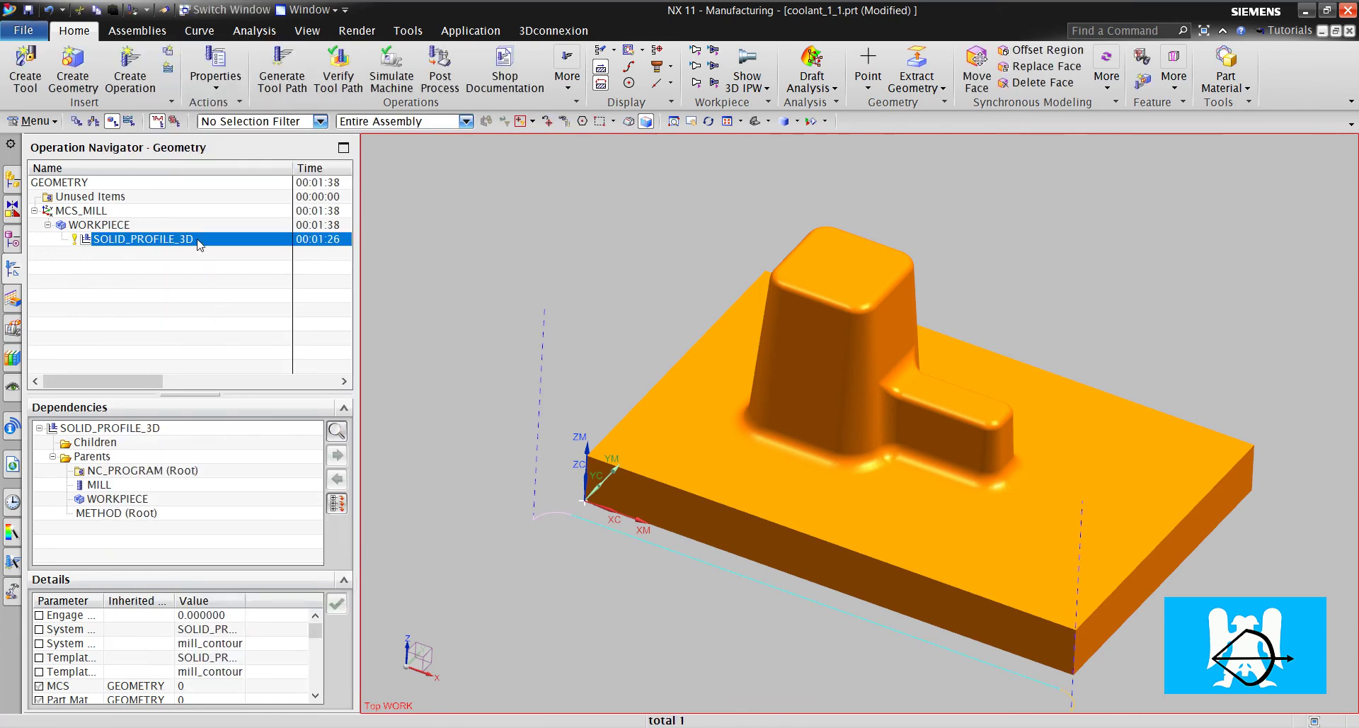
- Post-process SOLID_PROFILE_3D with the generic postprocessor, overwriting the output file, and check the coolant code listed for the Mist event
{"action": "right_click", "coordinate": [200, 244]}
{"action": "left_click", "coordinate": [249, 402]}
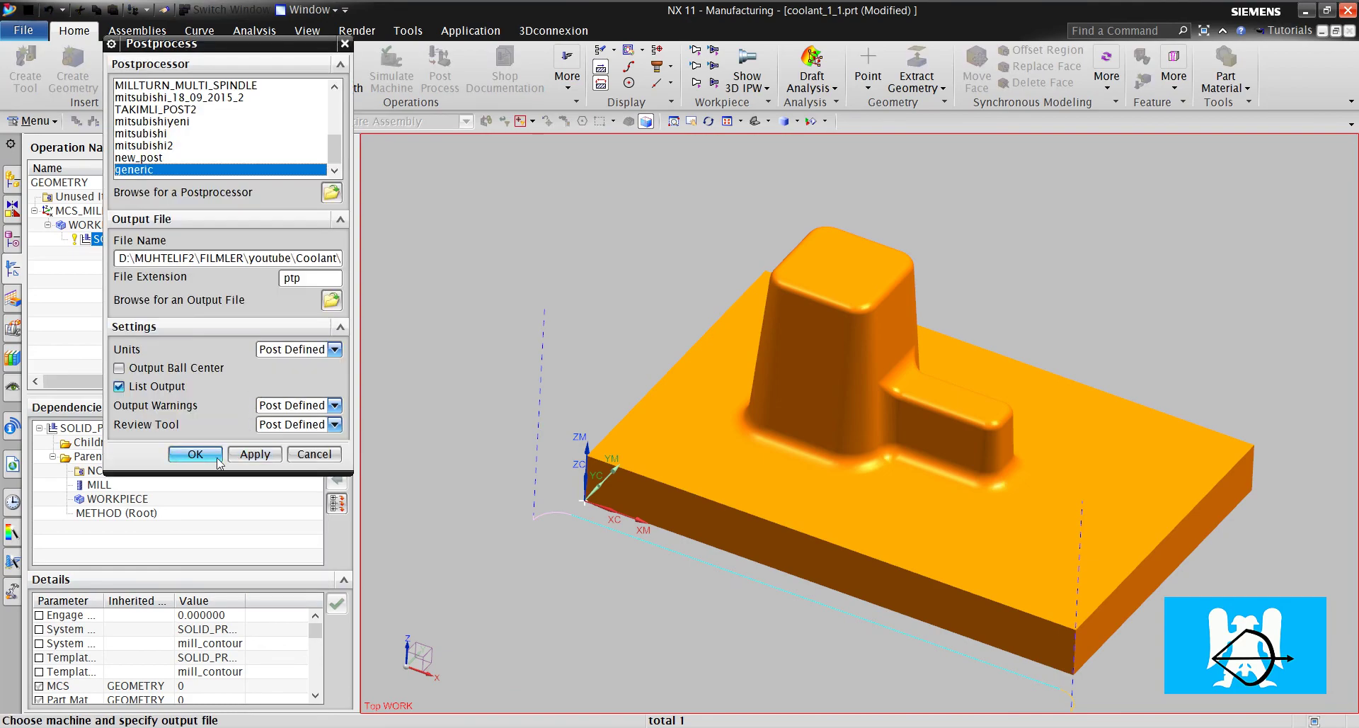
{"action": "left_click", "coordinate": [195, 454]}
{"action": "key", "text": "Return"}
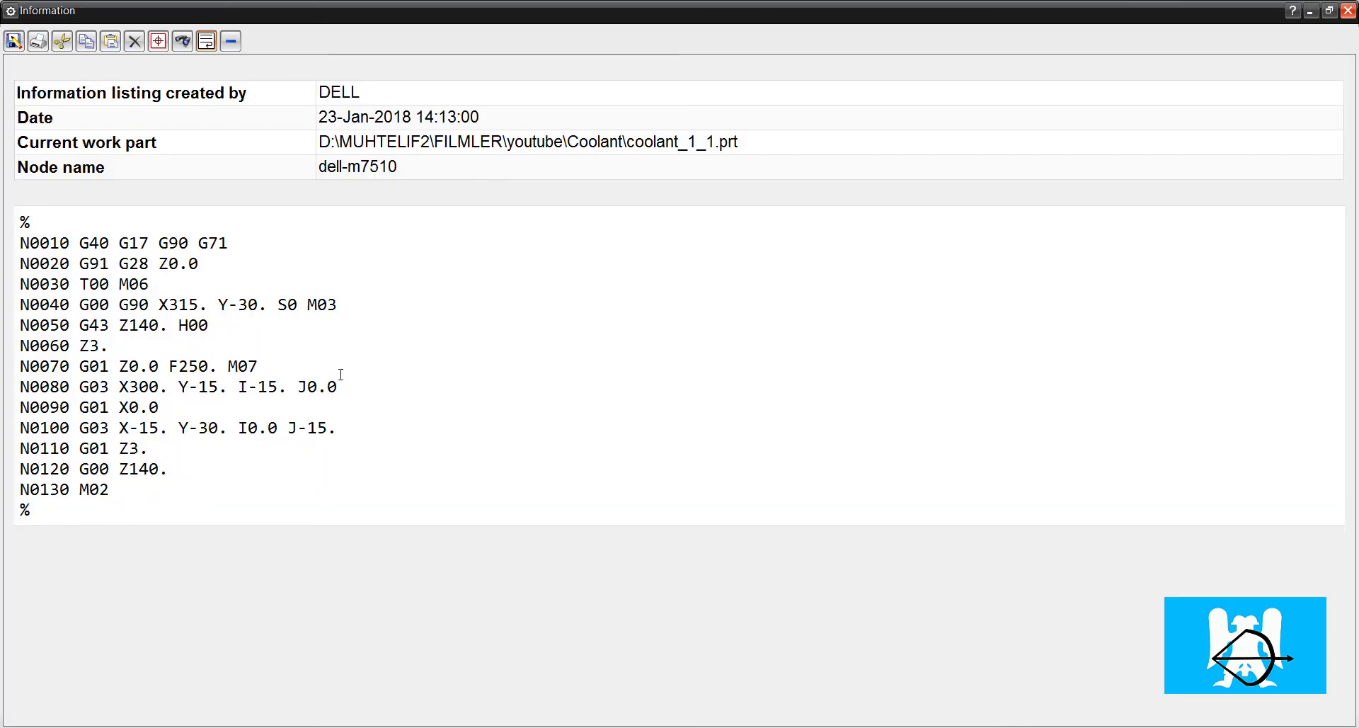
{"action": "left_click_drag", "start_coordinate": [261, 366], "coordinate": [239, 366]}
{"action": "left_click", "coordinate": [1347, 11]}
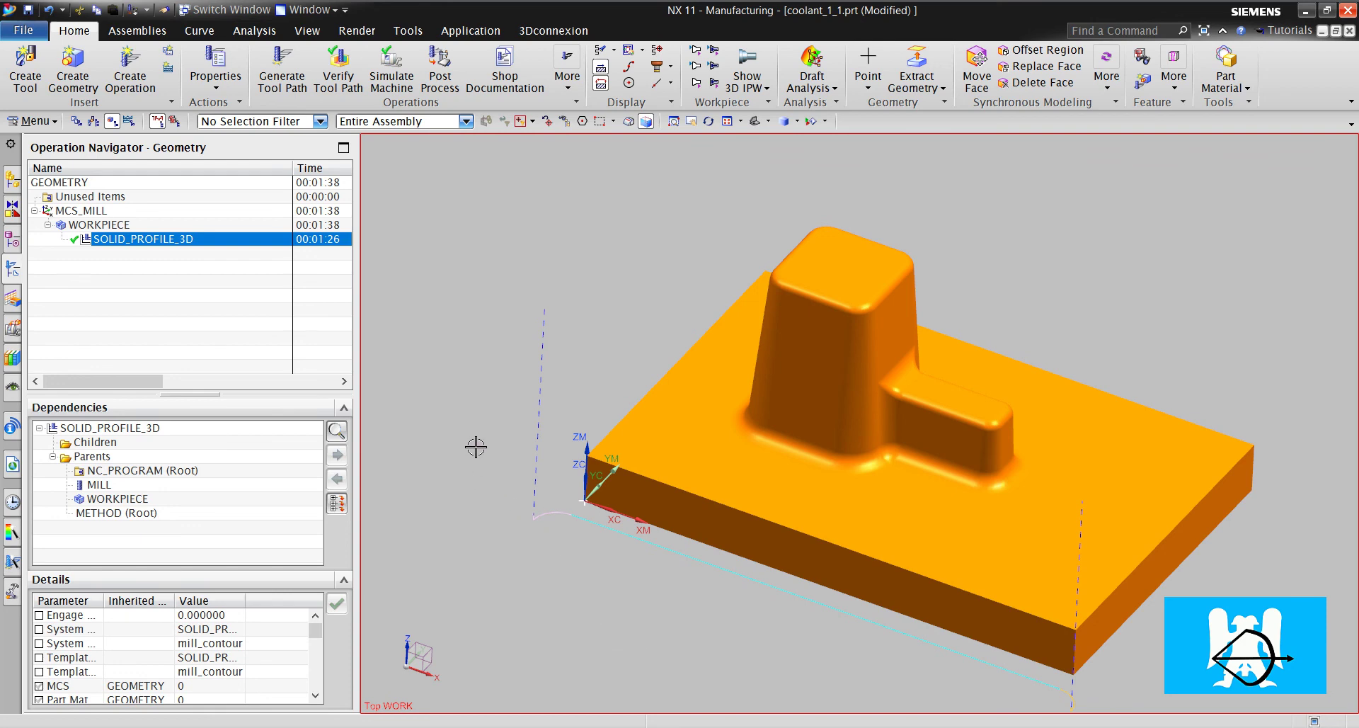
{"action": "scroll", "coordinate": [814, 290], "scroll_direction": "down", "scroll_amount": 1}
{"action": "scroll", "coordinate": [831, 273], "scroll_direction": "up", "scroll_amount": 1}
{"action": "scroll", "coordinate": [814, 319], "scroll_direction": "down", "scroll_amount": 2}
{"action": "scroll", "coordinate": [792, 396], "scroll_direction": "up", "scroll_amount": 2}
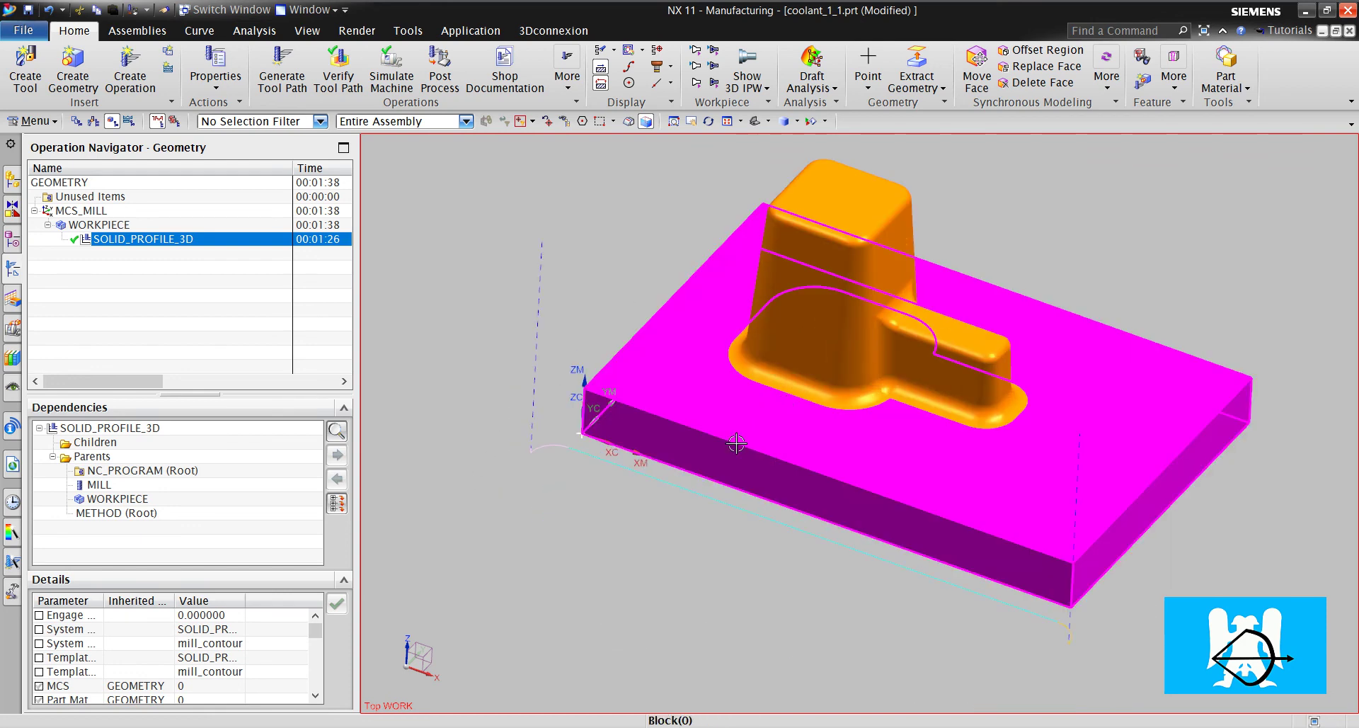
{"action": "scroll", "coordinate": [787, 395], "scroll_direction": "up", "scroll_amount": 1}
{"action": "scroll", "coordinate": [715, 287], "scroll_direction": "down", "scroll_amount": 1}
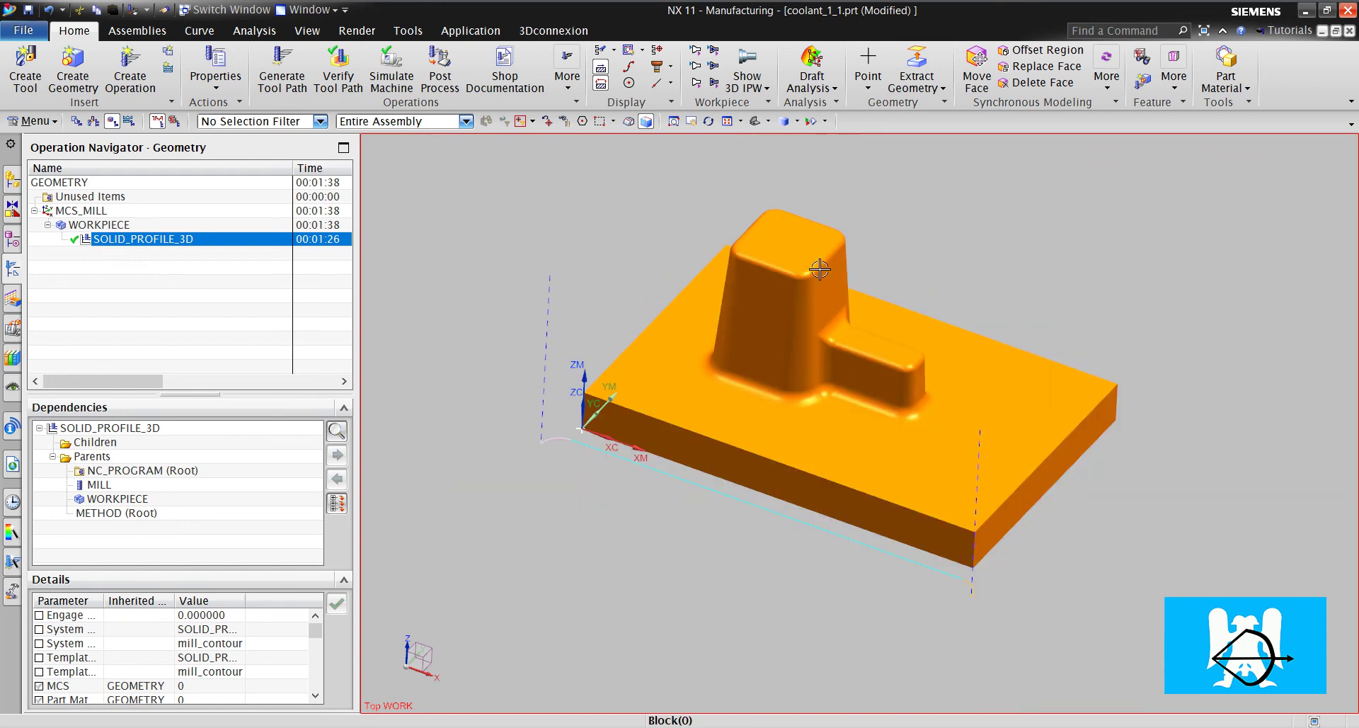
{"action": "scroll", "coordinate": [715, 286], "scroll_direction": "up", "scroll_amount": 1}
{"action": "scroll", "coordinate": [942, 342], "scroll_direction": "down", "scroll_amount": 1}
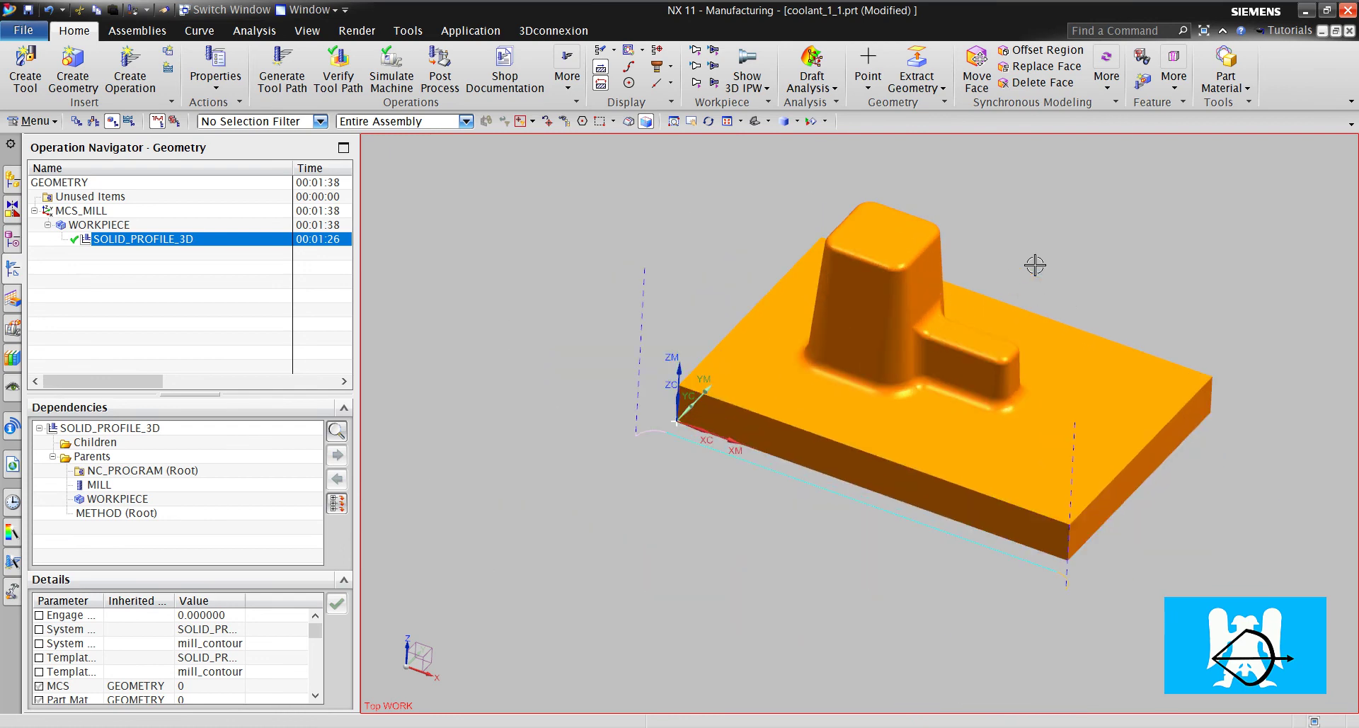
{"action": "scroll", "coordinate": [1037, 264], "scroll_direction": "up", "scroll_amount": 1}
{"action": "scroll", "coordinate": [882, 379], "scroll_direction": "up", "scroll_amount": 2}
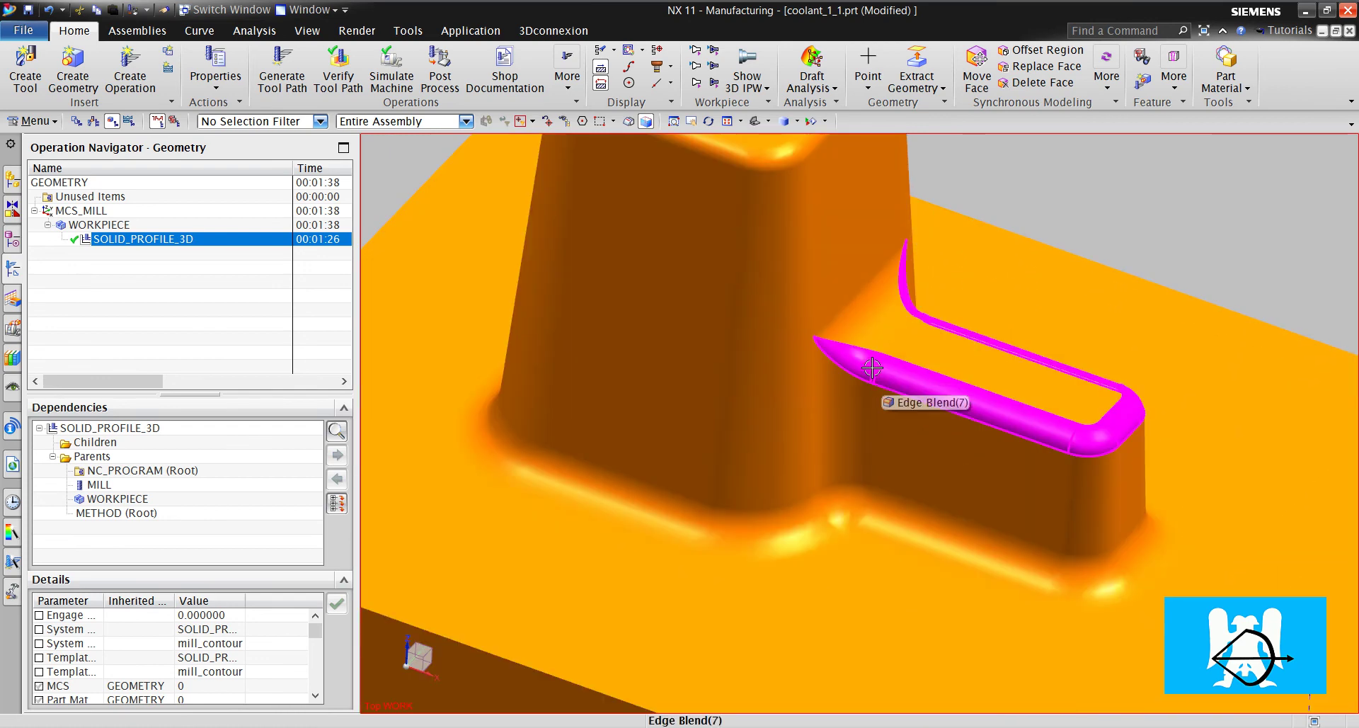
{"action": "scroll", "coordinate": [868, 361], "scroll_direction": "down", "scroll_amount": 3}
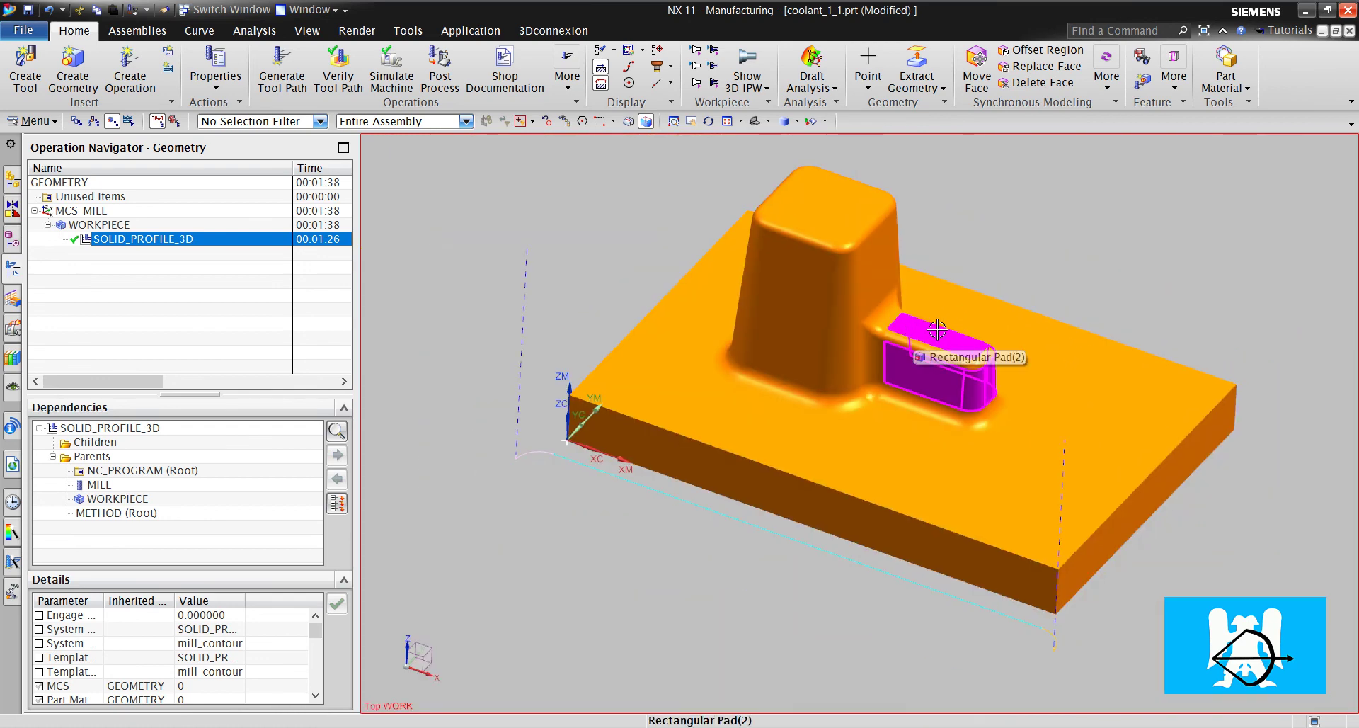
{"action": "scroll", "coordinate": [938, 329], "scroll_direction": "up", "scroll_amount": 2}
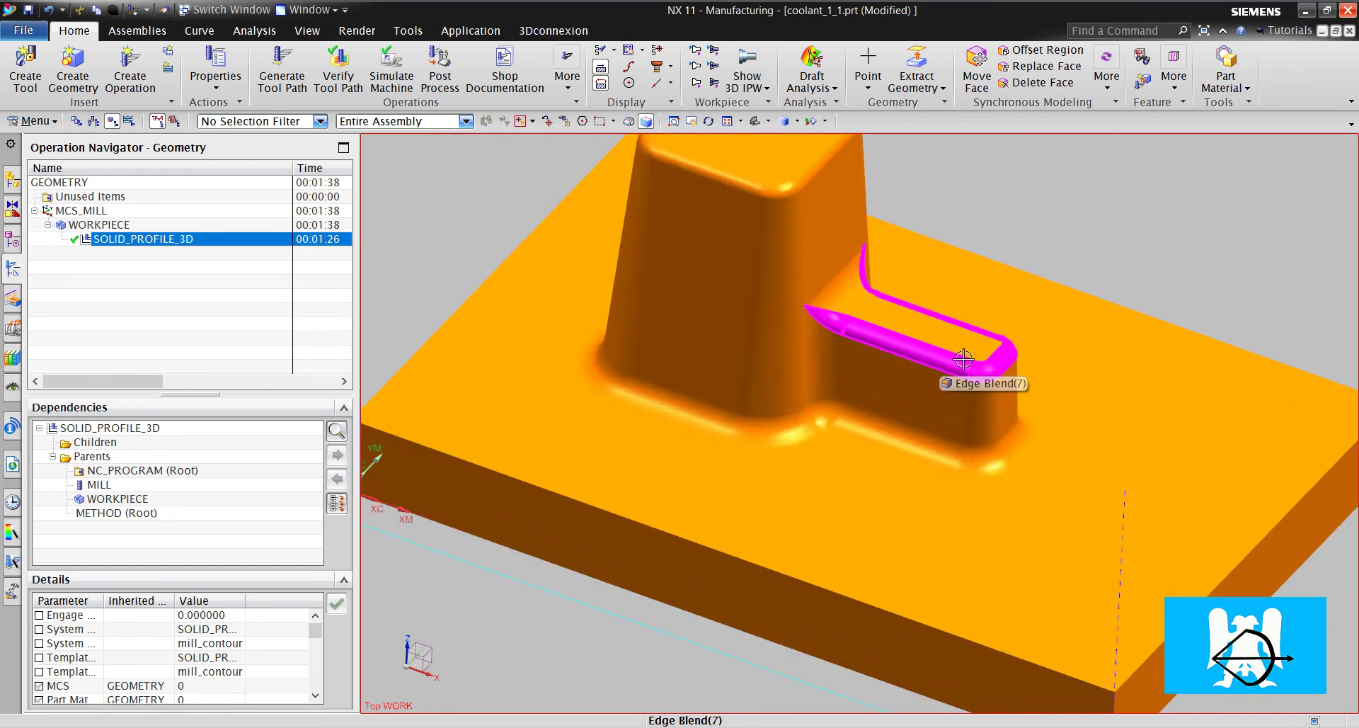
{"action": "scroll", "coordinate": [916, 194], "scroll_direction": "up", "scroll_amount": 1}
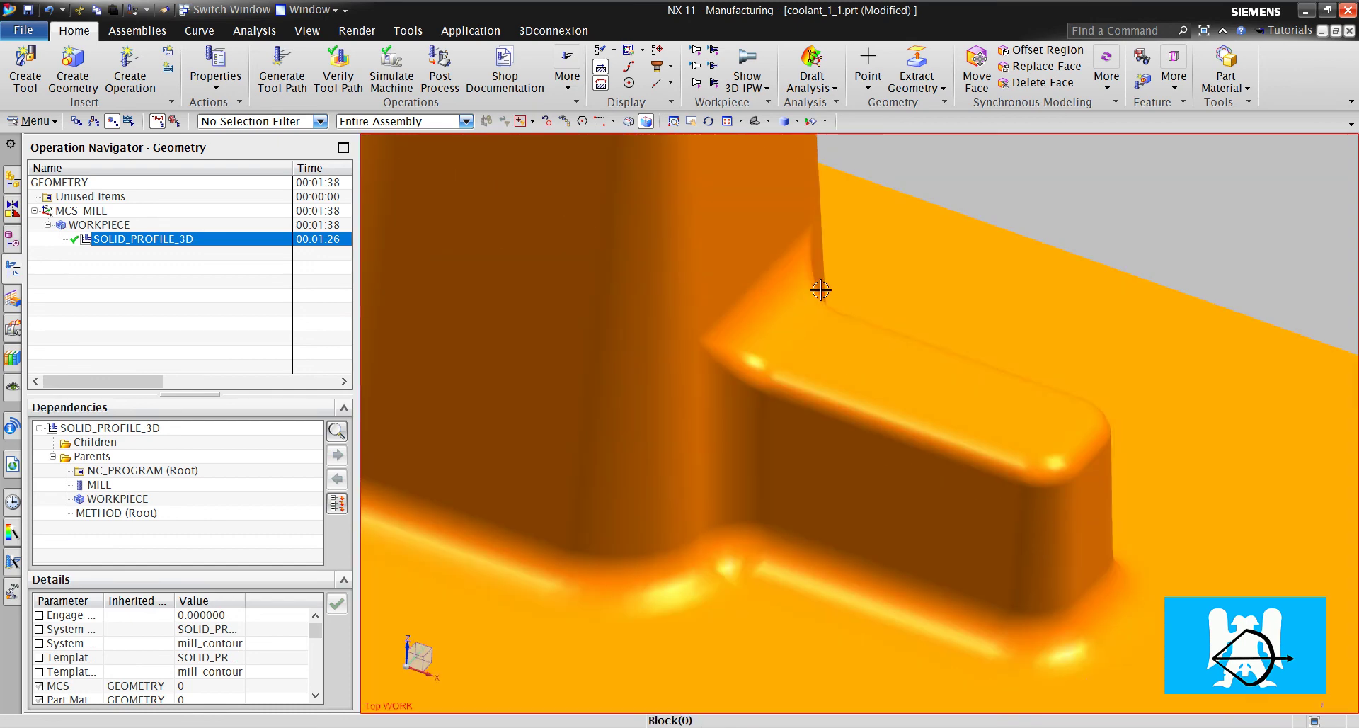
{"action": "scroll", "coordinate": [878, 319], "scroll_direction": "down", "scroll_amount": 4}
{"action": "scroll", "coordinate": [892, 325], "scroll_direction": "up", "scroll_amount": 4}
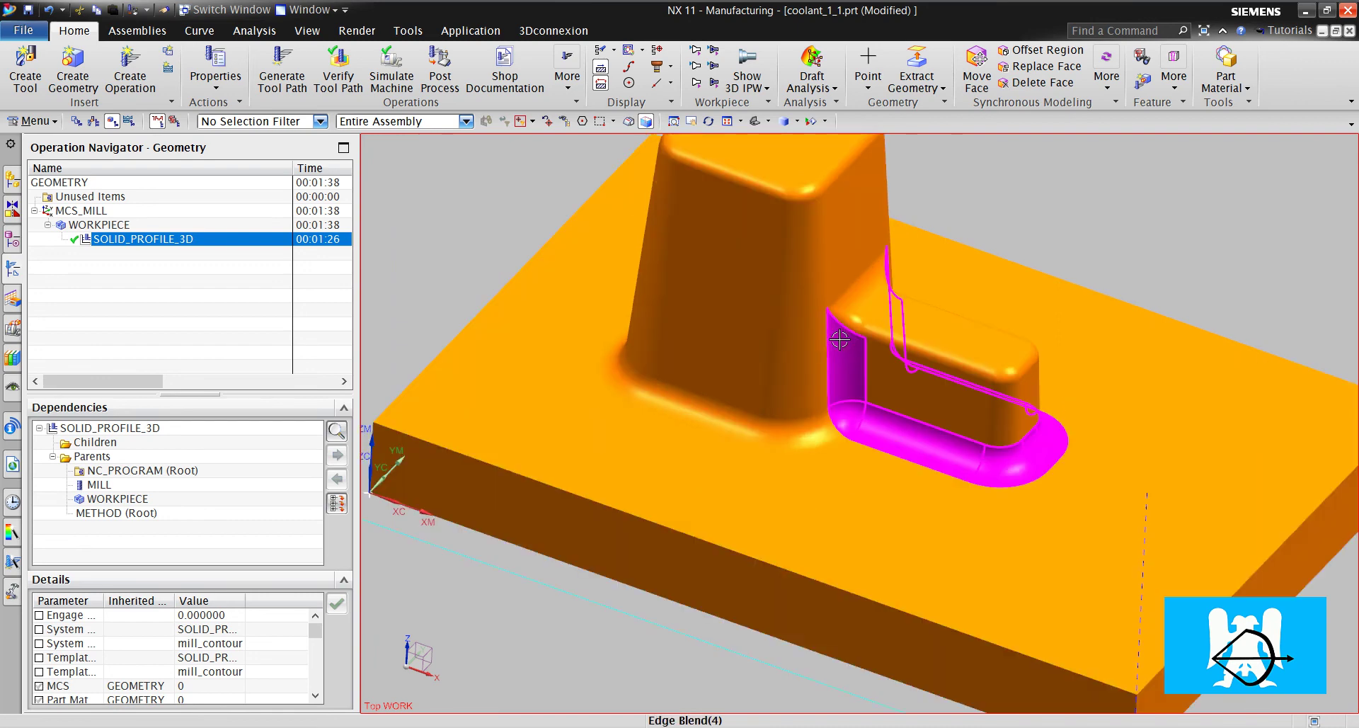
{"action": "scroll", "coordinate": [991, 520], "scroll_direction": "down", "scroll_amount": 4}
{"action": "left_click", "coordinate": [934, 727]}
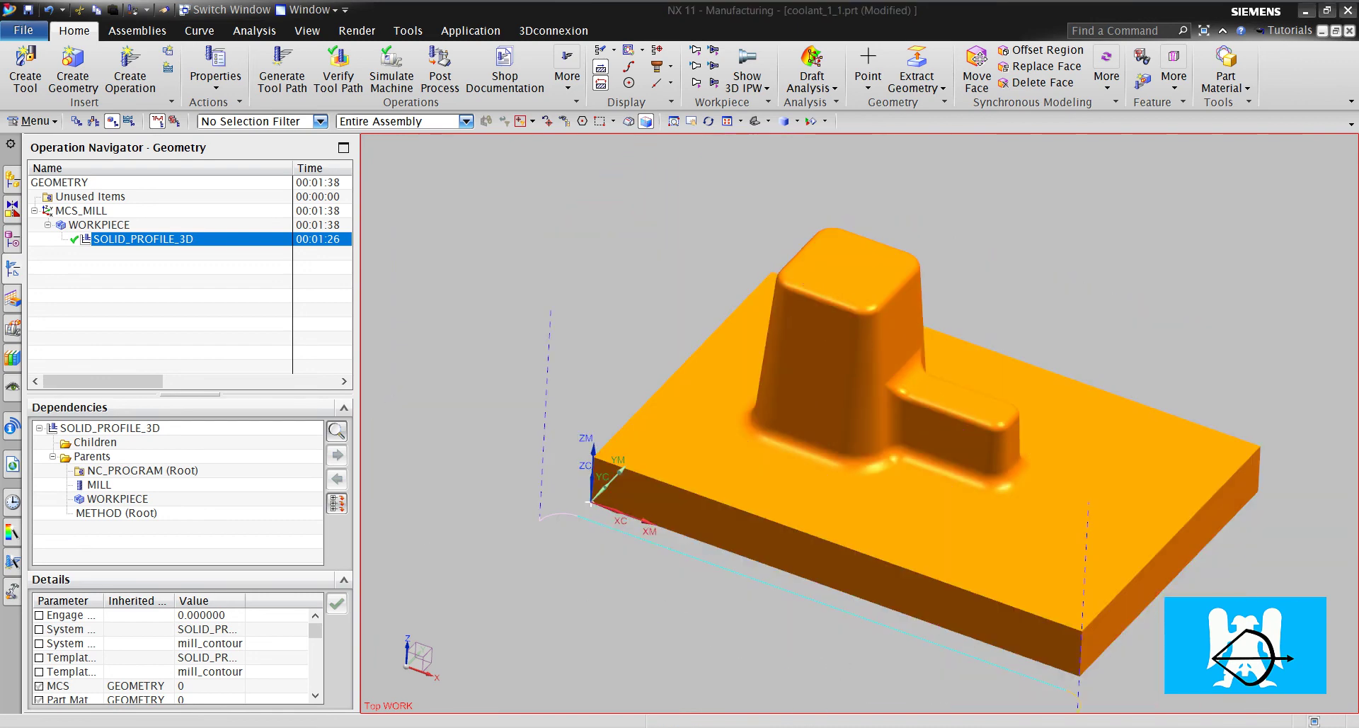